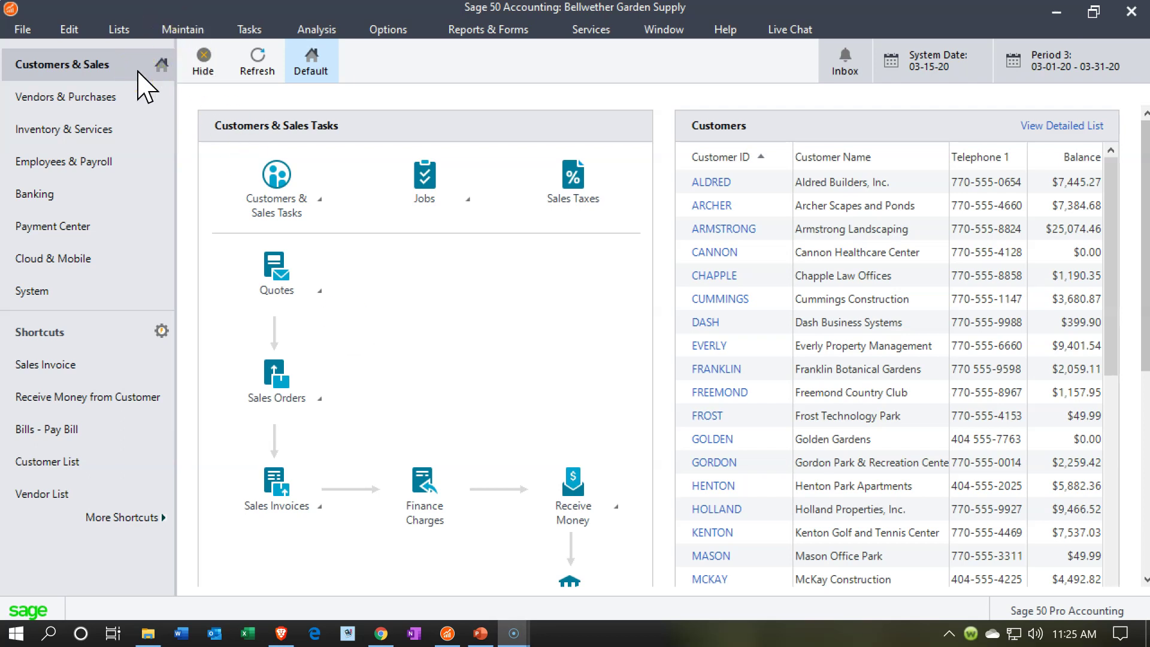
Open the Financial Statements report list and maximize its window
{"action": "left_click", "coordinate": [487, 36]}
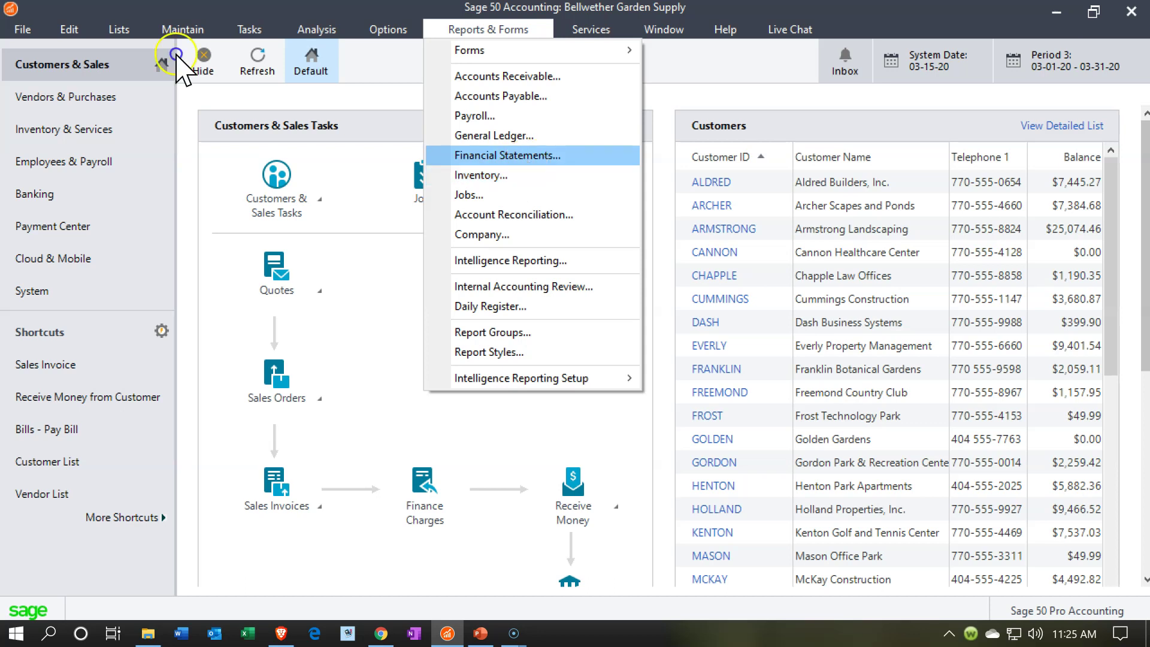
{"action": "left_click", "coordinate": [524, 157]}
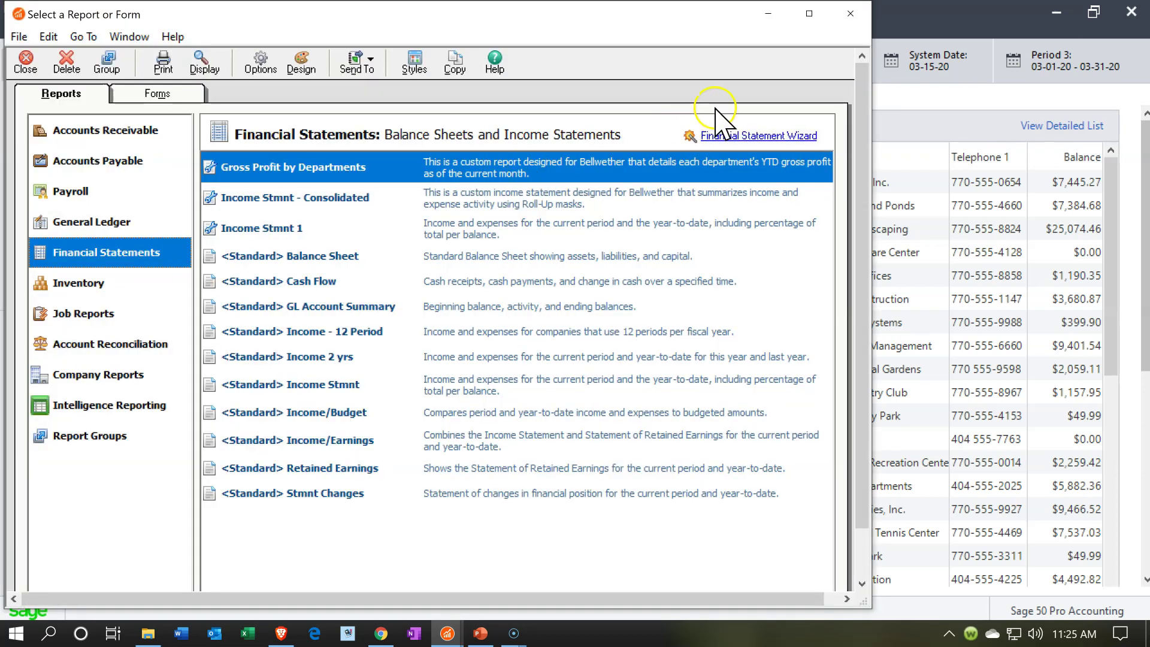
{"action": "left_click", "coordinate": [809, 13]}
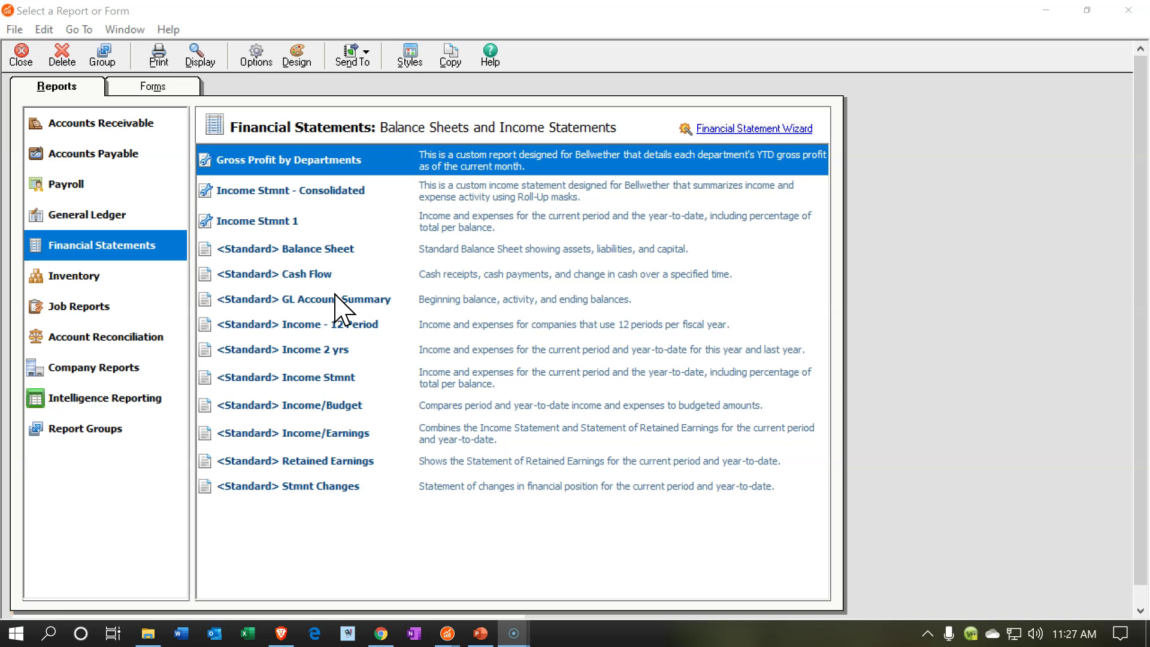
{"action": "left_click", "coordinate": [162, 412]}
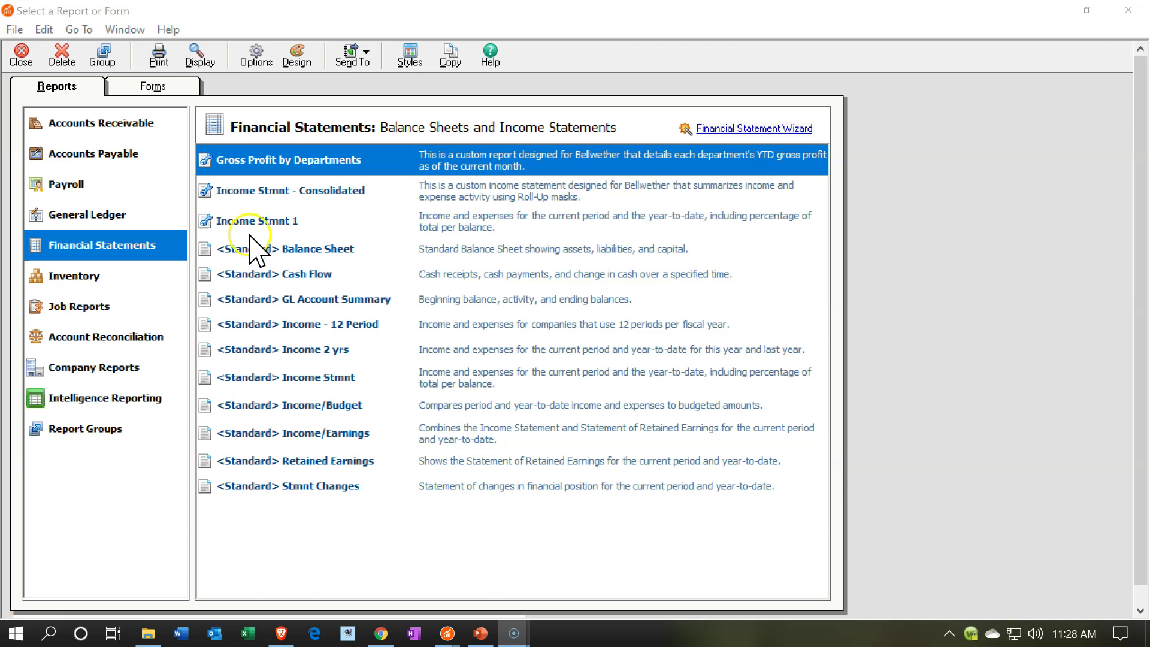
Generate the <Standard> Balance Sheet report with the time frame set to Current Period
{"action": "left_click", "coordinate": [271, 249]}
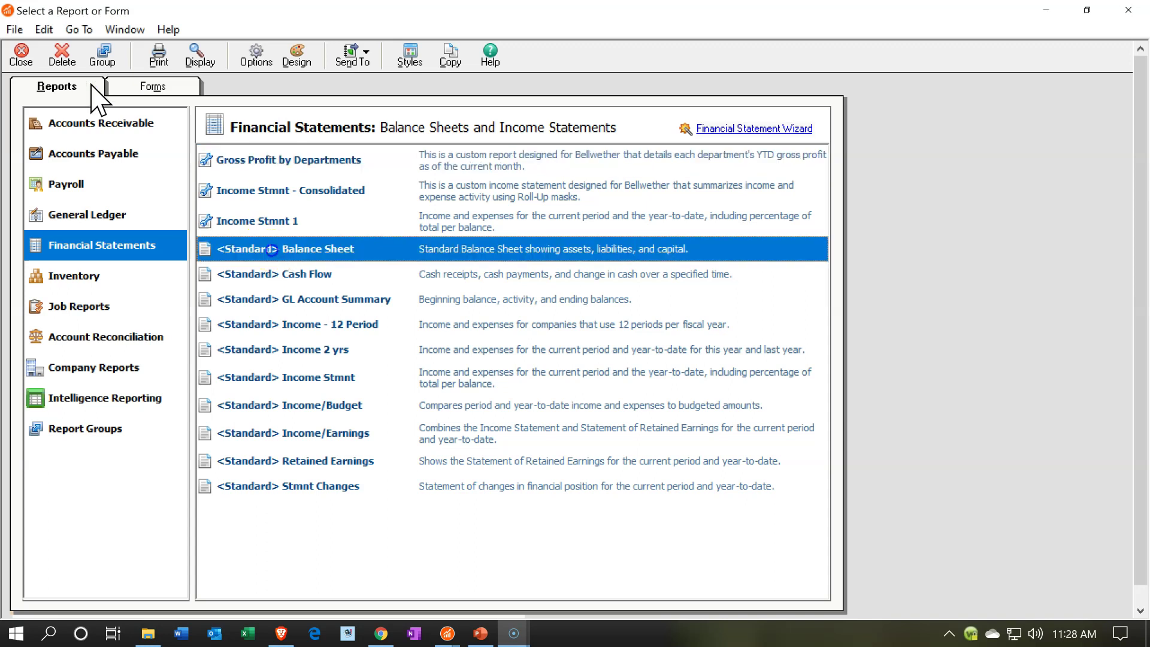
{"action": "double_click", "coordinate": [273, 250]}
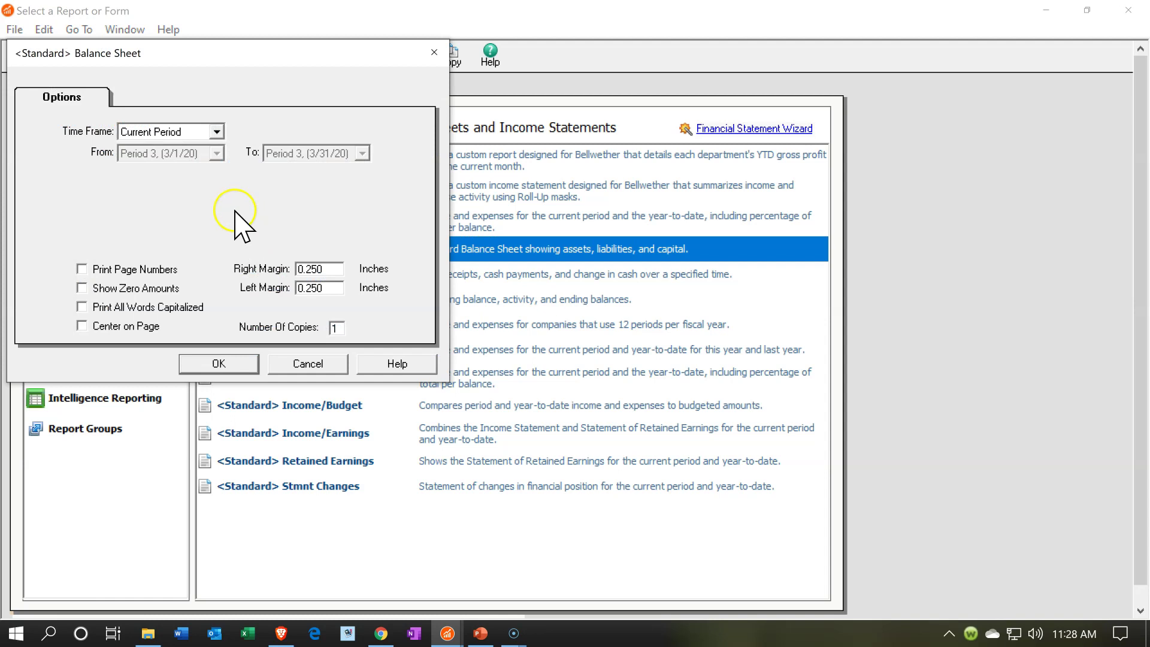
{"action": "left_click", "coordinate": [219, 131]}
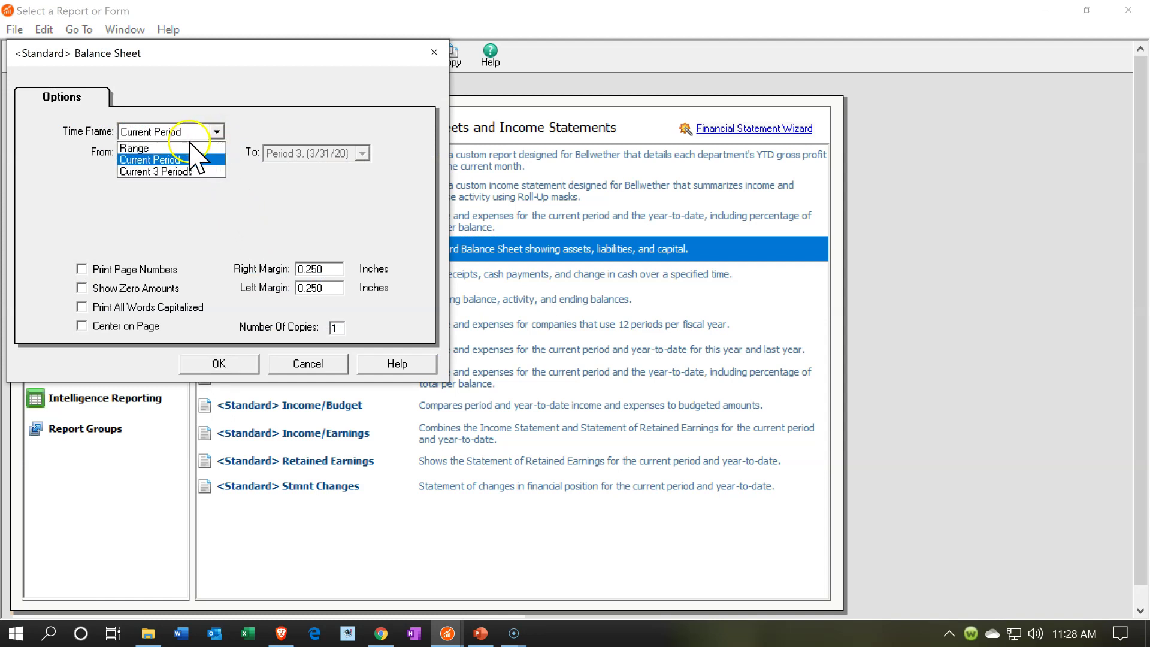
{"action": "left_click", "coordinate": [189, 147]}
{"action": "left_click", "coordinate": [217, 131]}
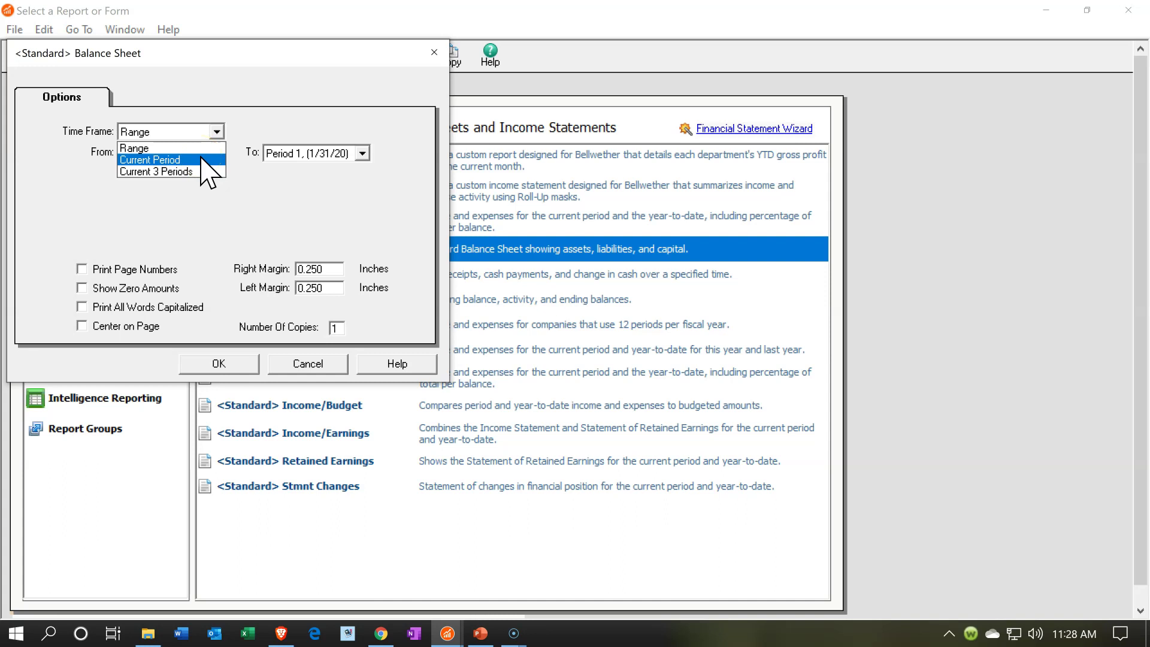
{"action": "left_click", "coordinate": [202, 159]}
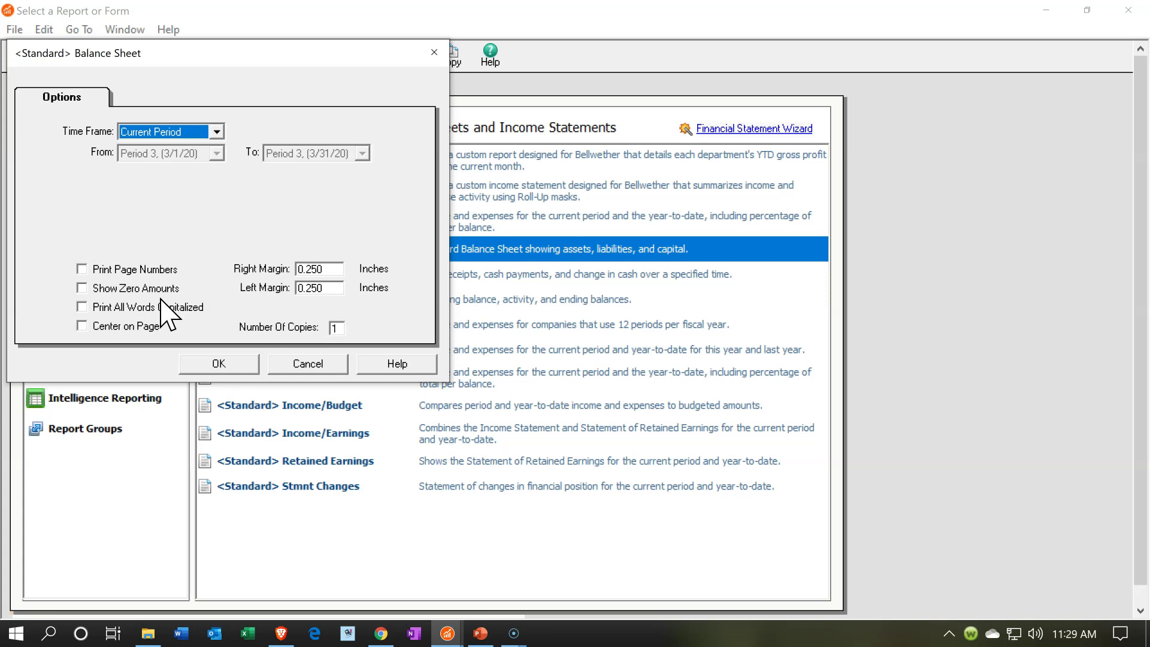
{"action": "left_click", "coordinate": [144, 345]}
{"action": "left_click", "coordinate": [251, 364]}
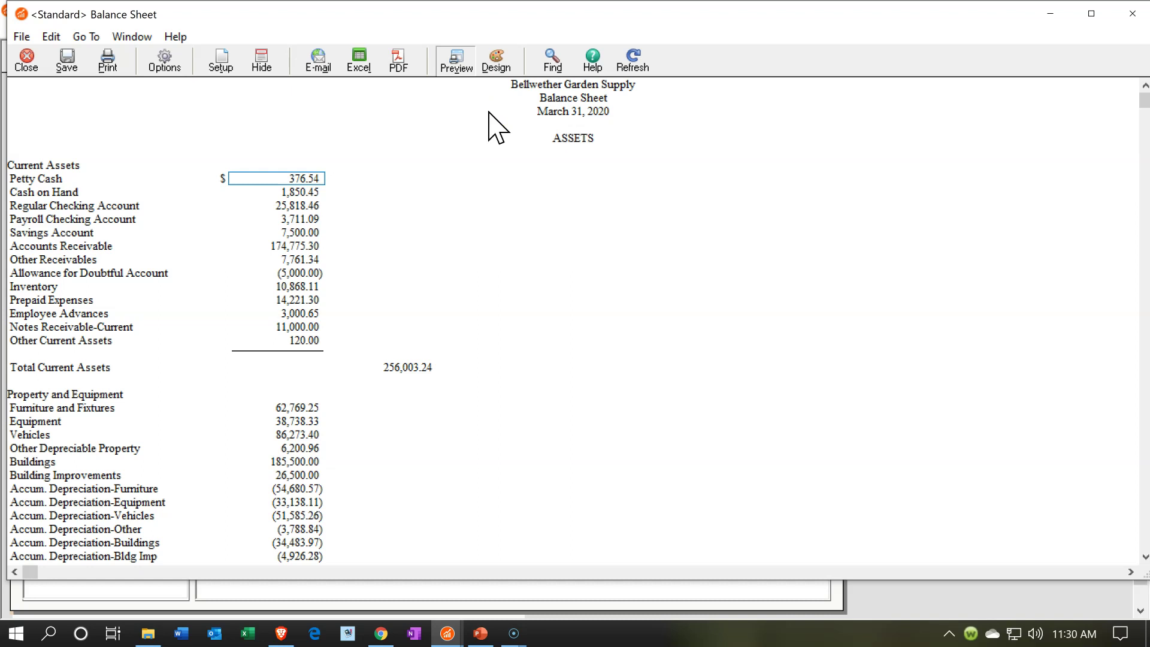
Examine the balance sheet's assets section, from current assets through property and equipment and other assets to total assets
{"action": "left_click", "coordinate": [161, 197]}
{"action": "left_click", "coordinate": [130, 189]}
{"action": "left_click", "coordinate": [129, 189]}
{"action": "scroll", "coordinate": [129, 190], "scroll_direction": "down", "scroll_amount": 1}
{"action": "left_click", "coordinate": [120, 379]}
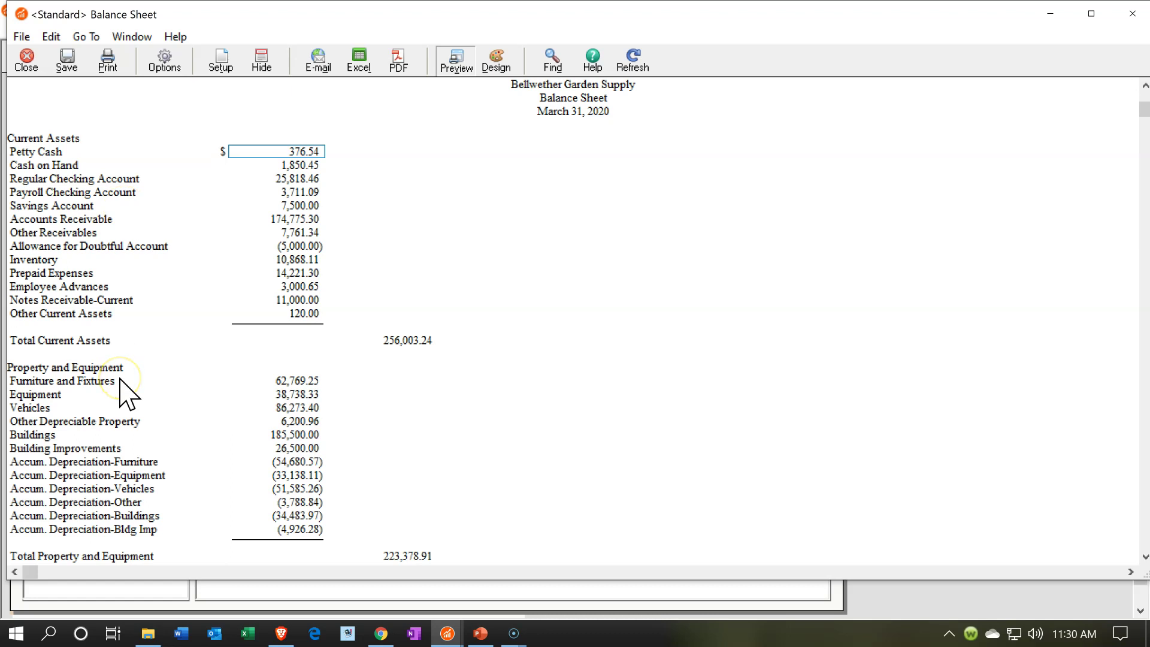
{"action": "left_click", "coordinate": [288, 379]}
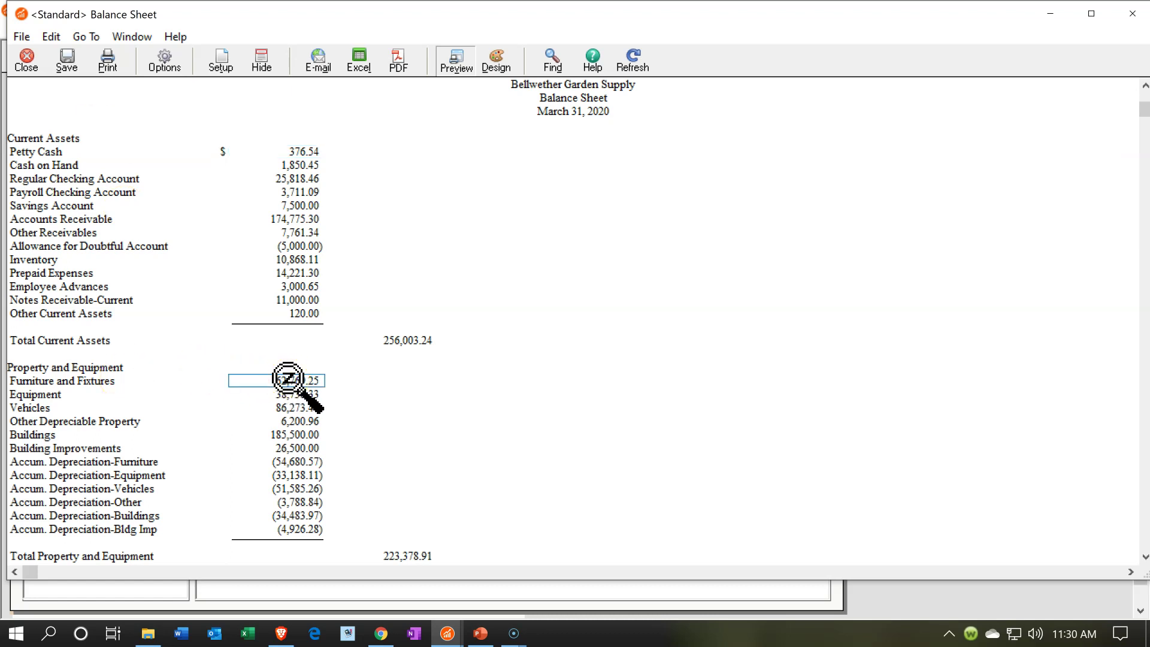
{"action": "scroll", "coordinate": [288, 379], "scroll_direction": "down", "scroll_amount": 1}
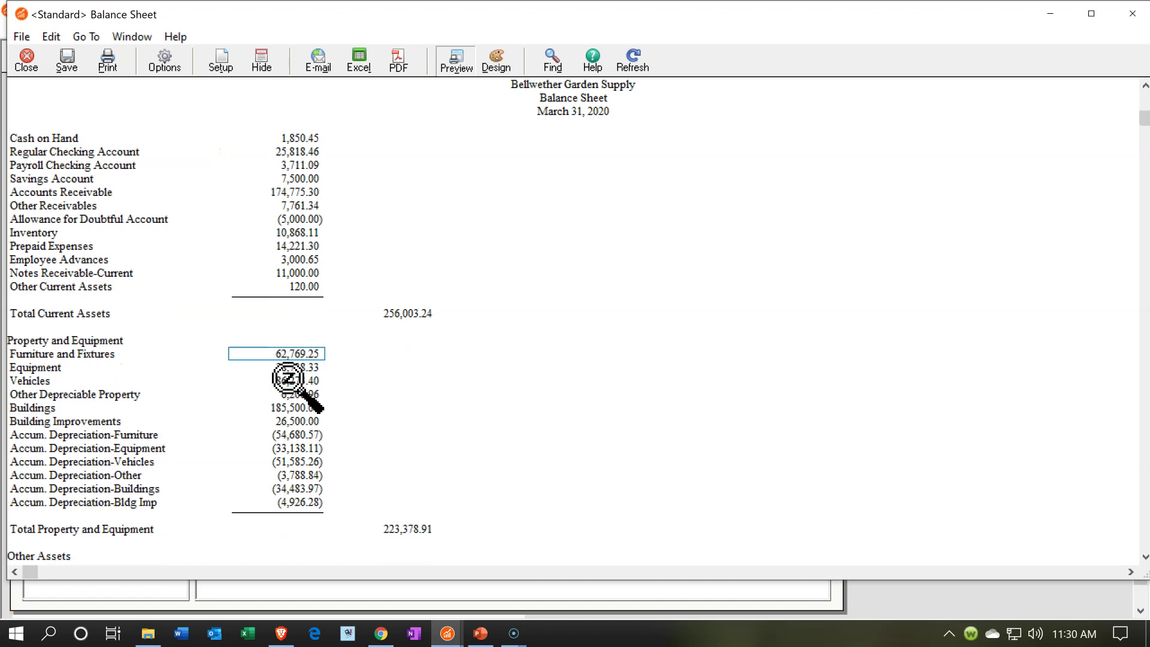
{"action": "scroll", "coordinate": [288, 379], "scroll_direction": "down", "scroll_amount": 5}
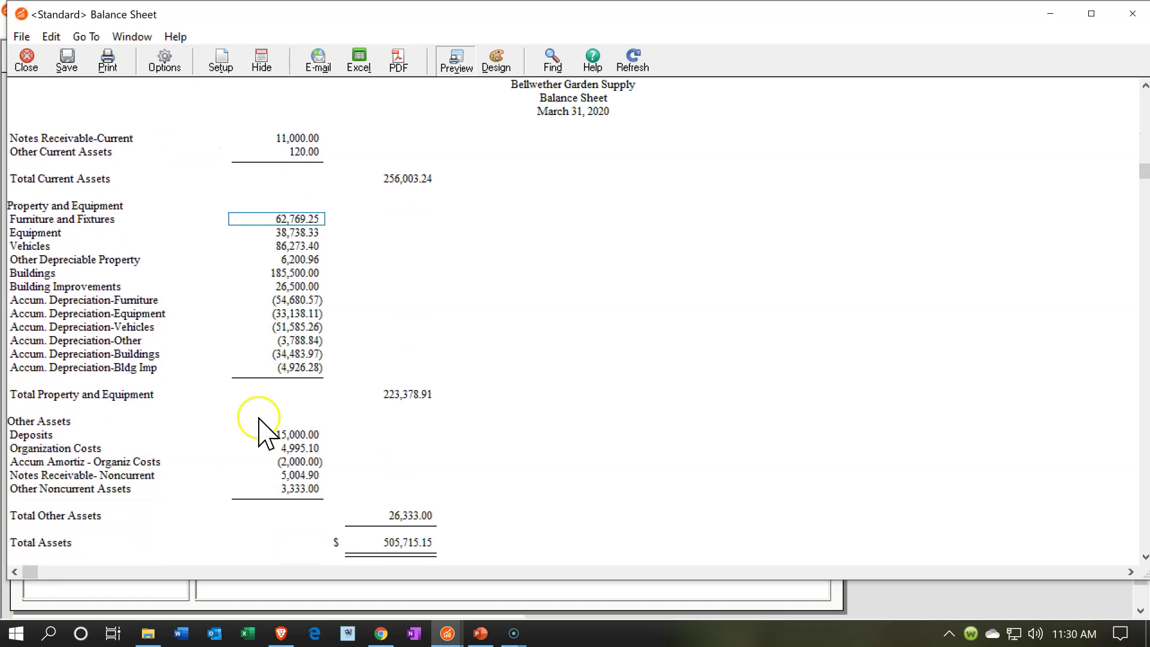
{"action": "left_click", "coordinate": [301, 435]}
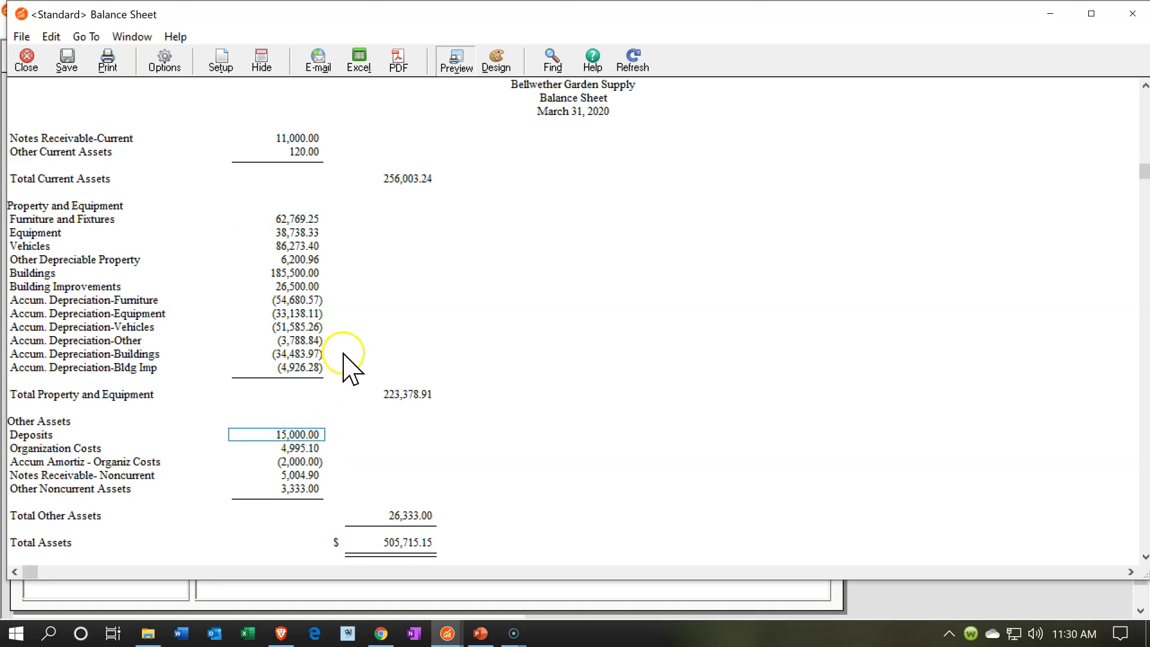
{"action": "left_click", "coordinate": [415, 319]}
{"action": "scroll", "coordinate": [447, 527], "scroll_direction": "down", "scroll_amount": 1}
{"action": "scroll", "coordinate": [436, 501], "scroll_direction": "down", "scroll_amount": 1}
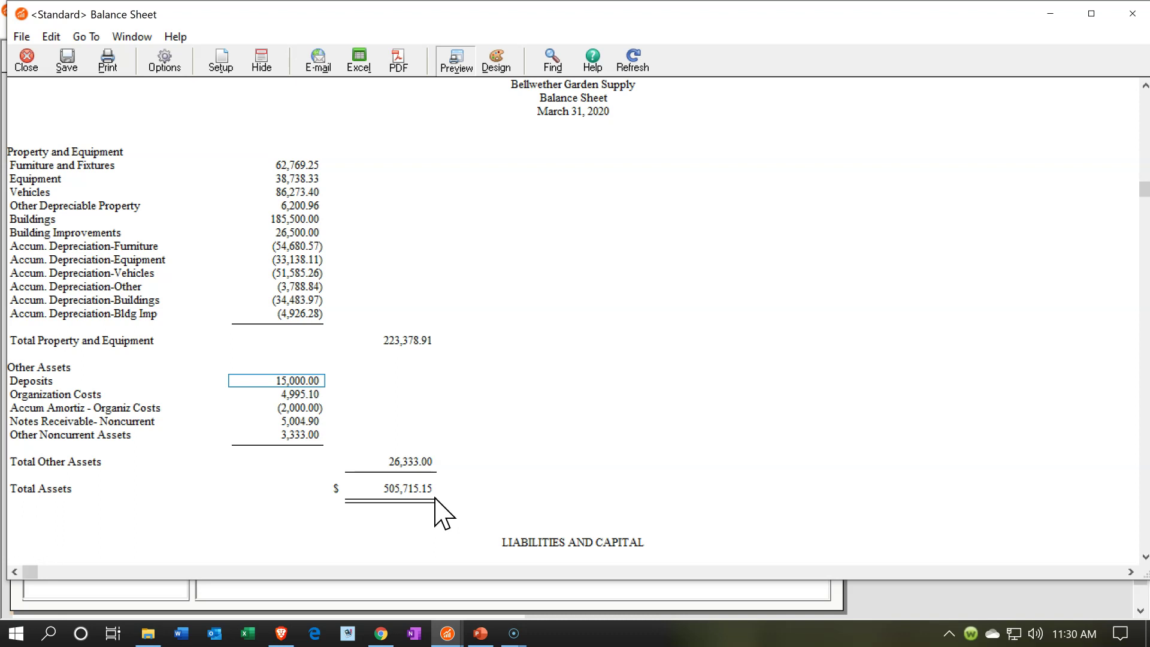
Review the current and long-term liabilities listed in the balance sheet's liabilities and capital section
{"action": "scroll", "coordinate": [443, 514], "scroll_direction": "down", "scroll_amount": 1}
{"action": "scroll", "coordinate": [443, 514], "scroll_direction": "down", "scroll_amount": 2}
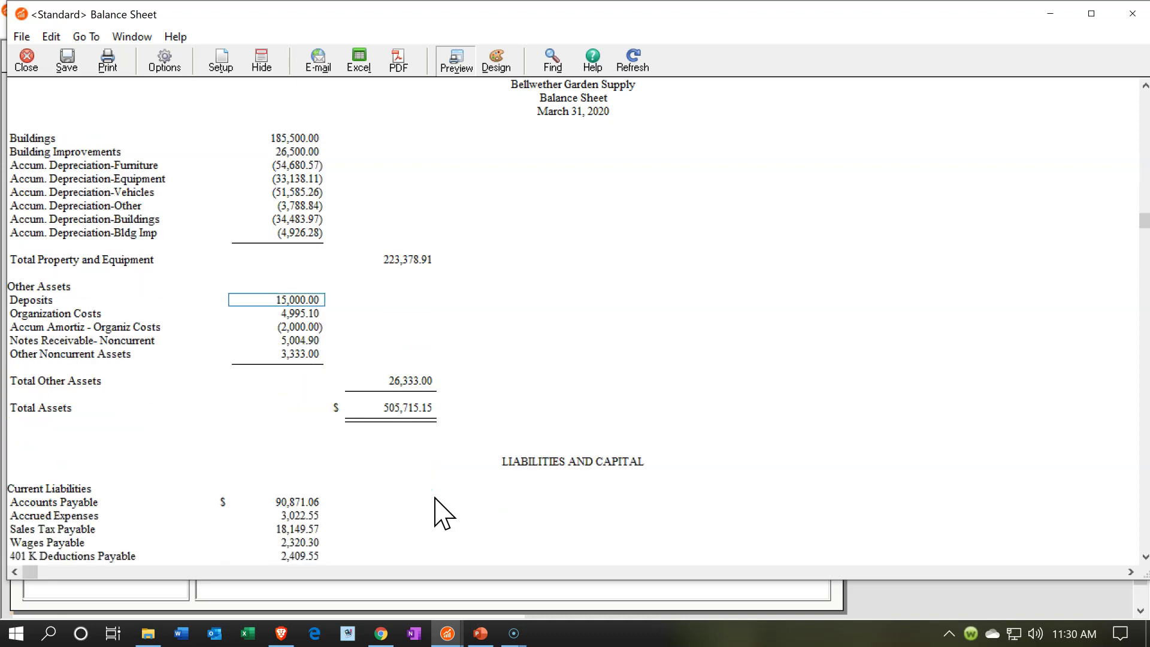
{"action": "scroll", "coordinate": [444, 514], "scroll_direction": "down", "scroll_amount": 2}
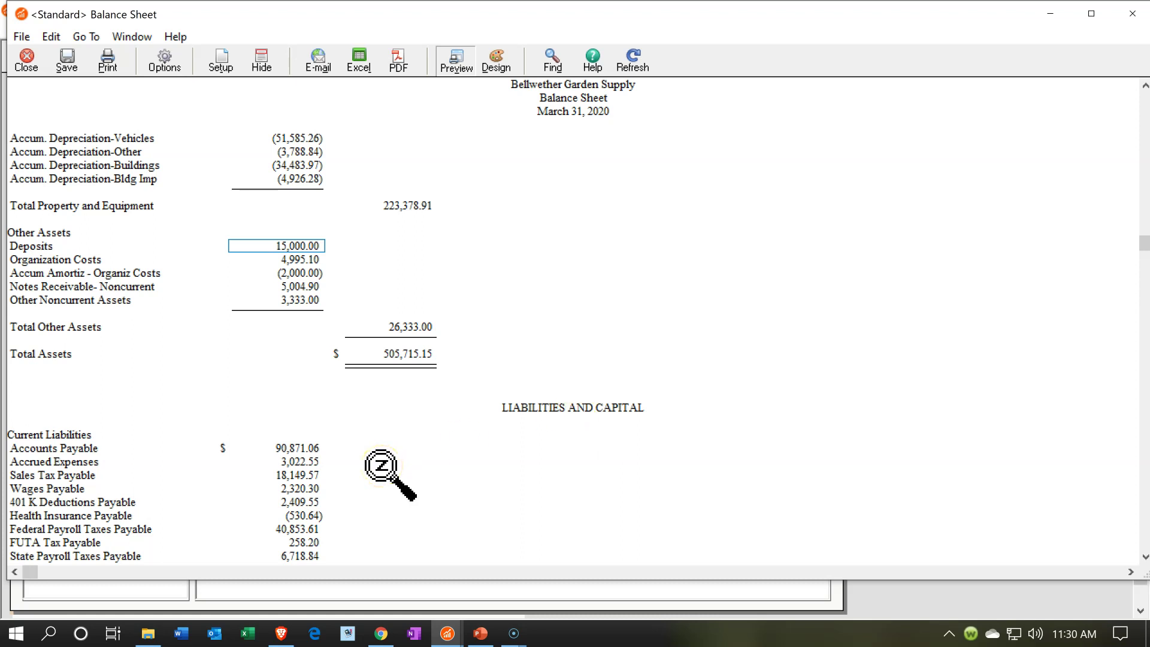
{"action": "scroll", "coordinate": [381, 467], "scroll_direction": "down", "scroll_amount": 2}
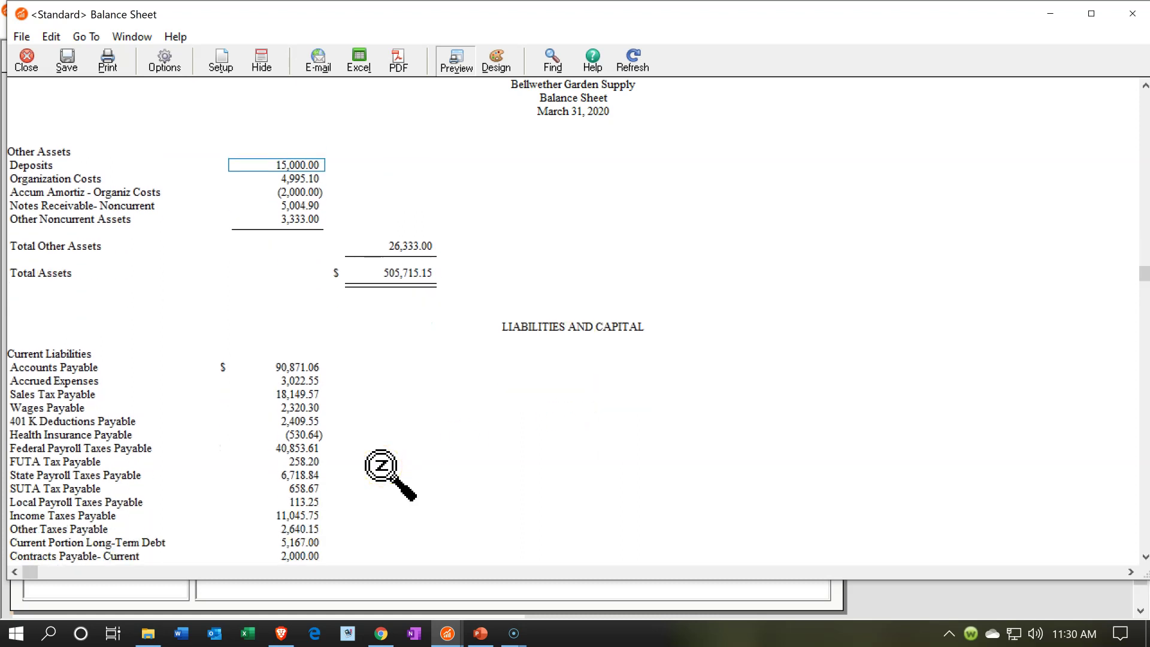
{"action": "scroll", "coordinate": [240, 447], "scroll_direction": "down", "scroll_amount": 1}
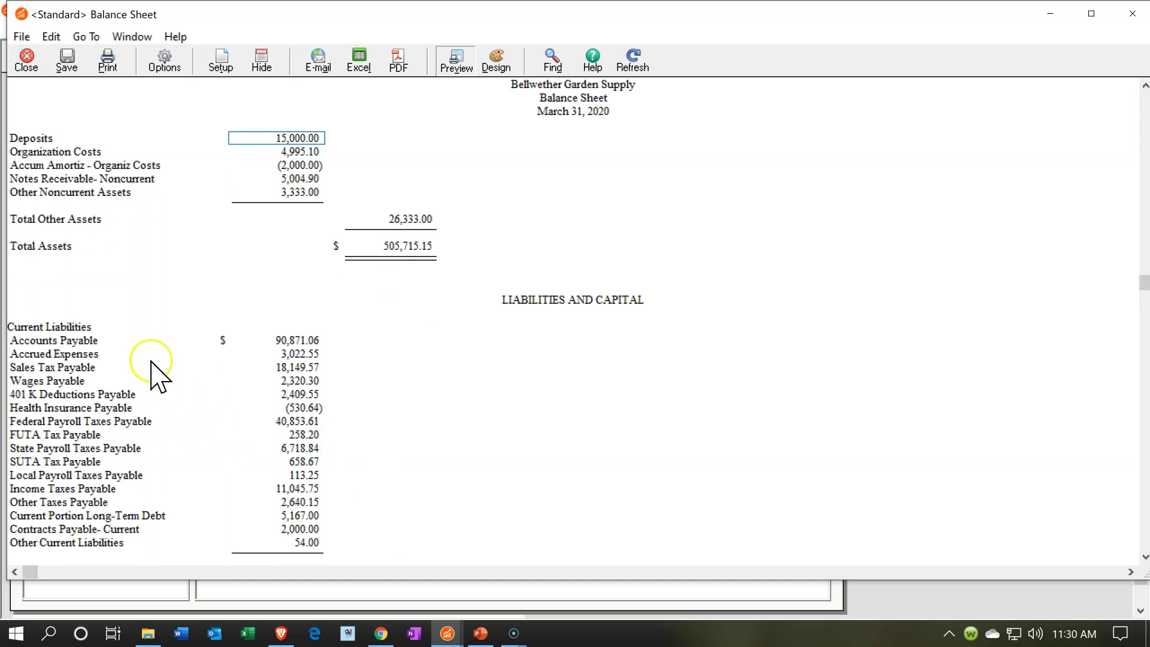
{"action": "scroll", "coordinate": [151, 361], "scroll_direction": "down", "scroll_amount": 1}
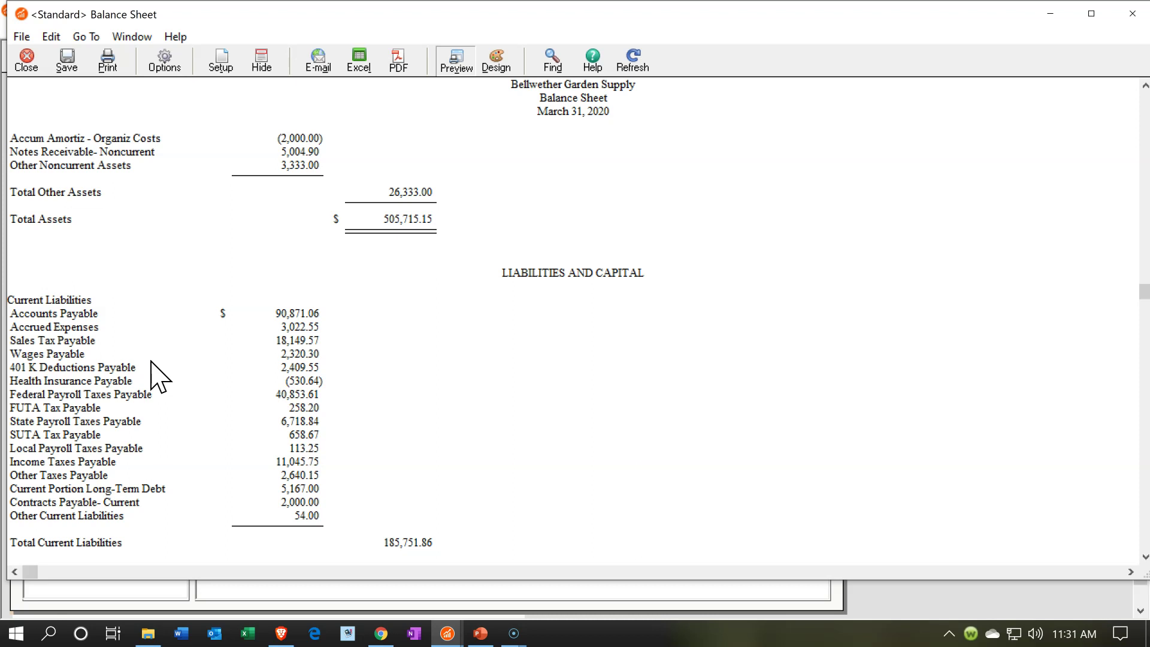
{"action": "scroll", "coordinate": [151, 362], "scroll_direction": "down", "scroll_amount": 2}
{"action": "left_click", "coordinate": [138, 496]}
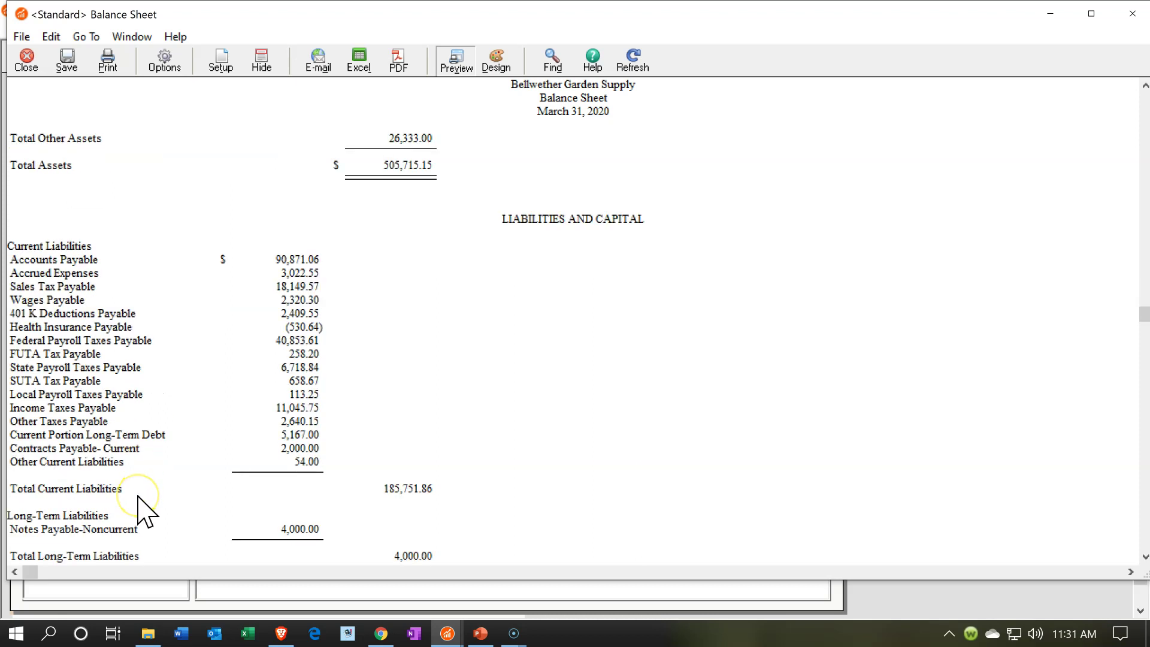
{"action": "scroll", "coordinate": [143, 512], "scroll_direction": "down", "scroll_amount": 1}
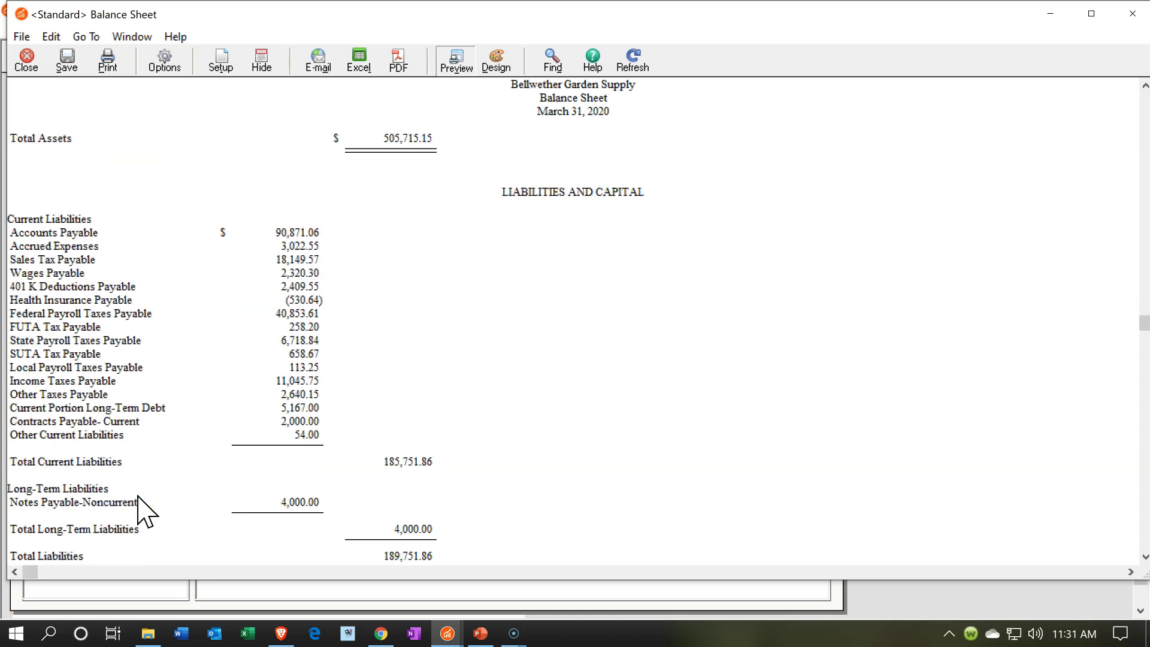
{"action": "scroll", "coordinate": [143, 512], "scroll_direction": "down", "scroll_amount": 1}
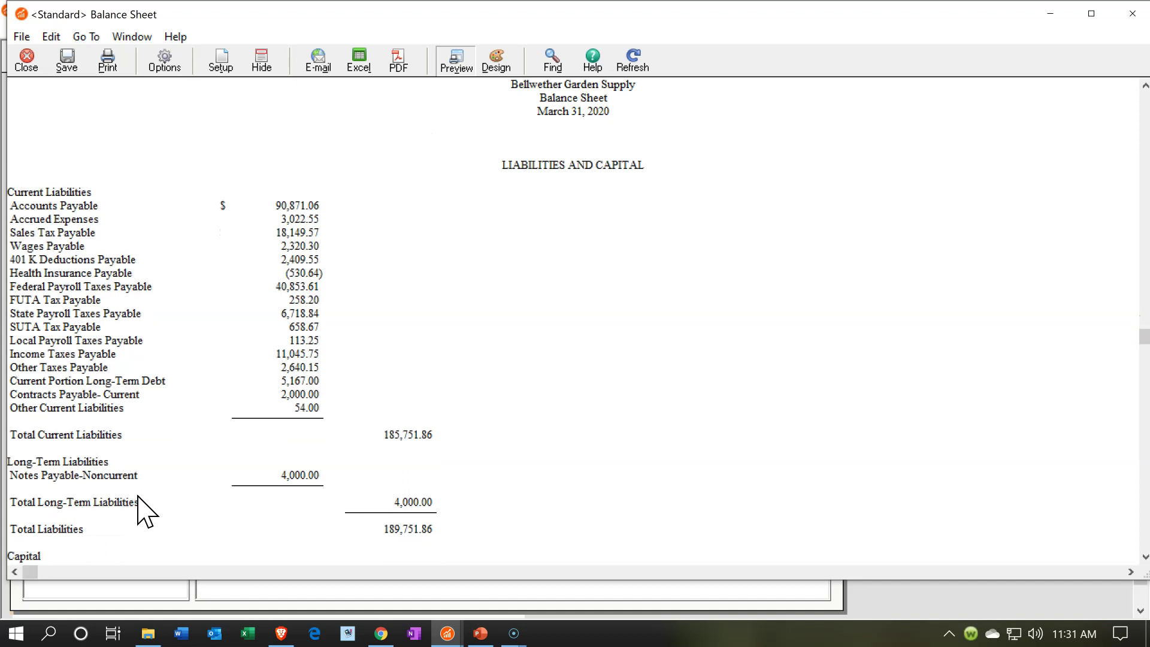
Review the balance sheet's capital accounts and compare total liabilities and capital with total assets
{"action": "scroll", "coordinate": [138, 497], "scroll_direction": "down", "scroll_amount": 4}
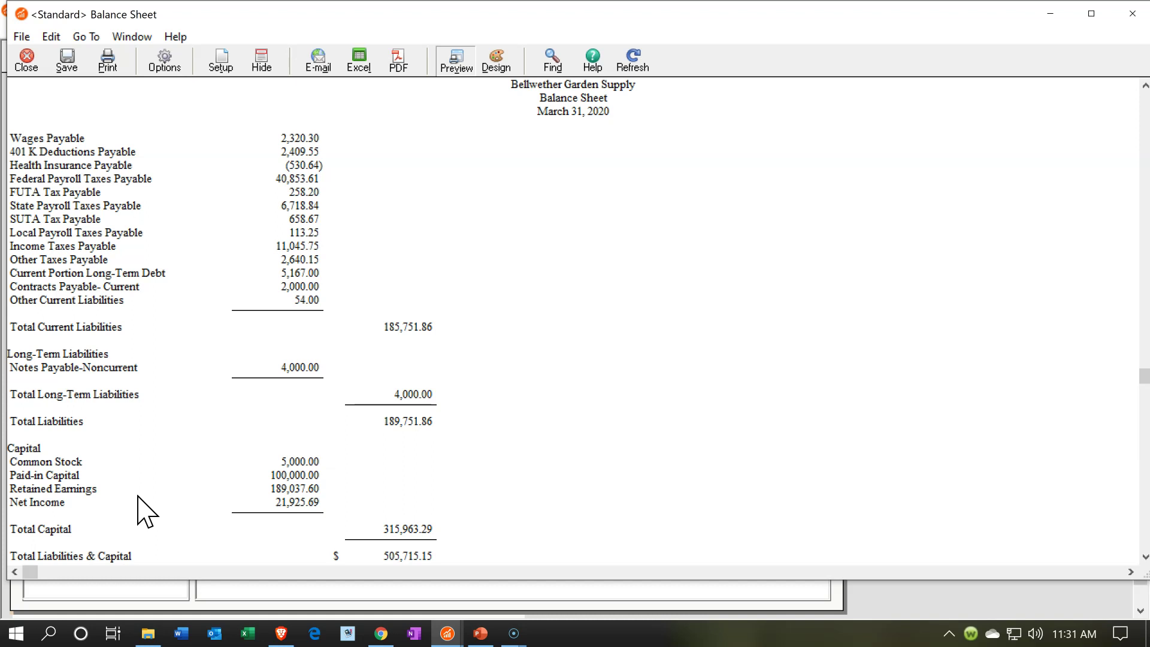
{"action": "left_click", "coordinate": [257, 458]}
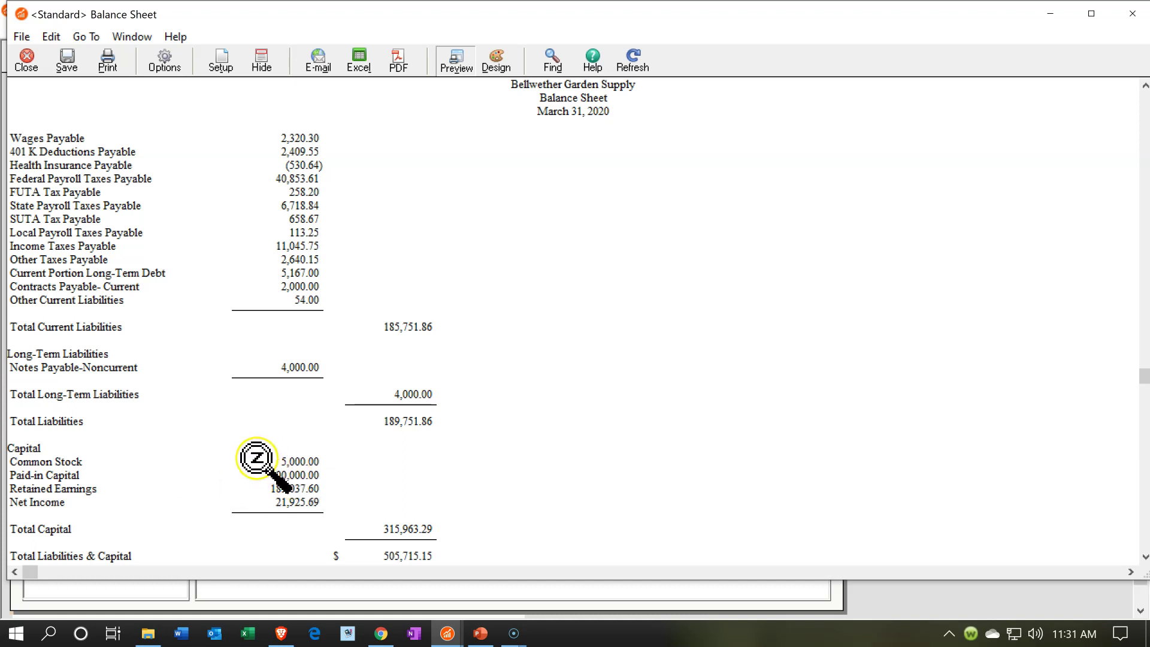
{"action": "left_click", "coordinate": [256, 467]}
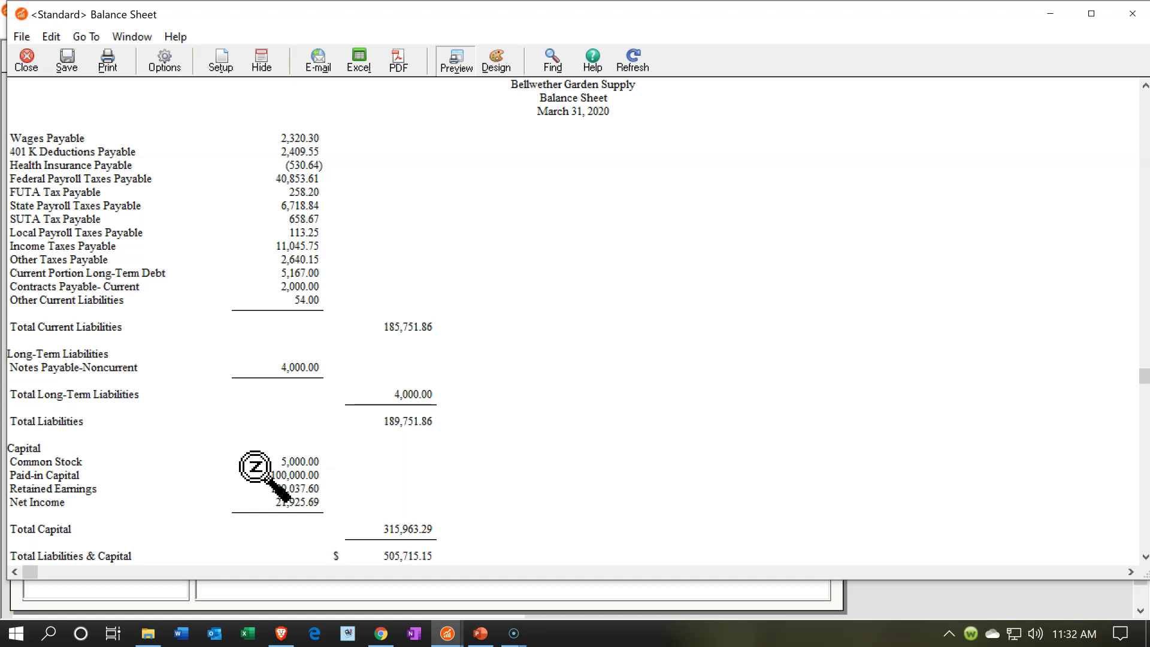
{"action": "scroll", "coordinate": [264, 475], "scroll_direction": "down", "scroll_amount": 1}
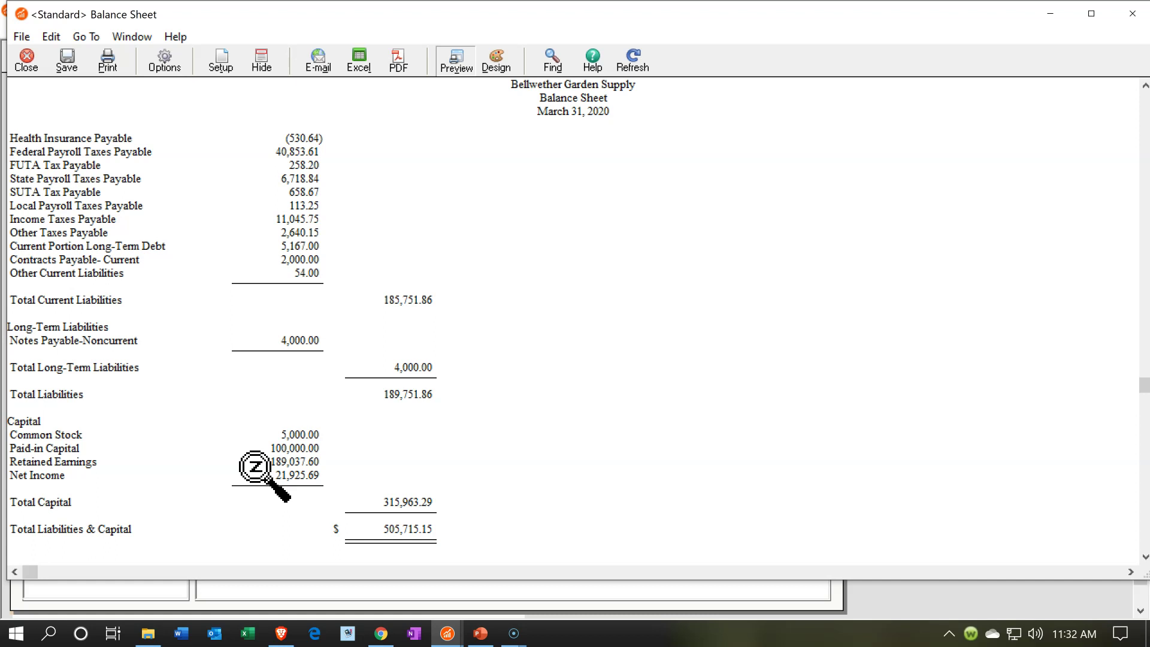
{"action": "scroll", "coordinate": [256, 474], "scroll_direction": "down", "scroll_amount": 1}
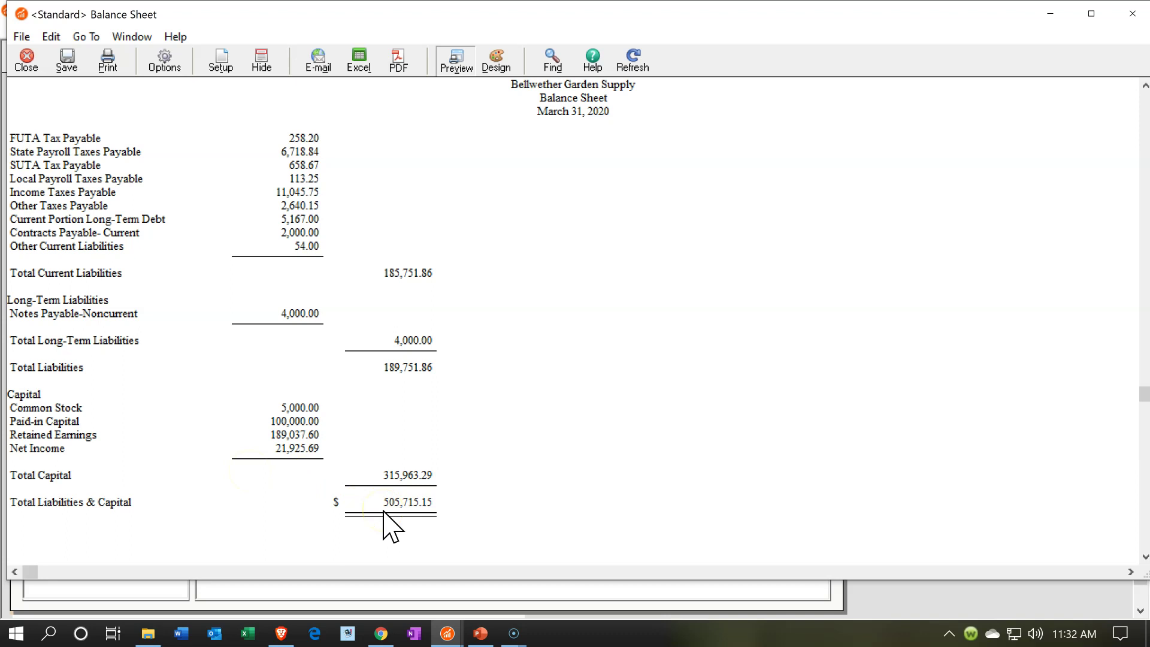
{"action": "scroll", "coordinate": [384, 512], "scroll_direction": "up", "scroll_amount": 11}
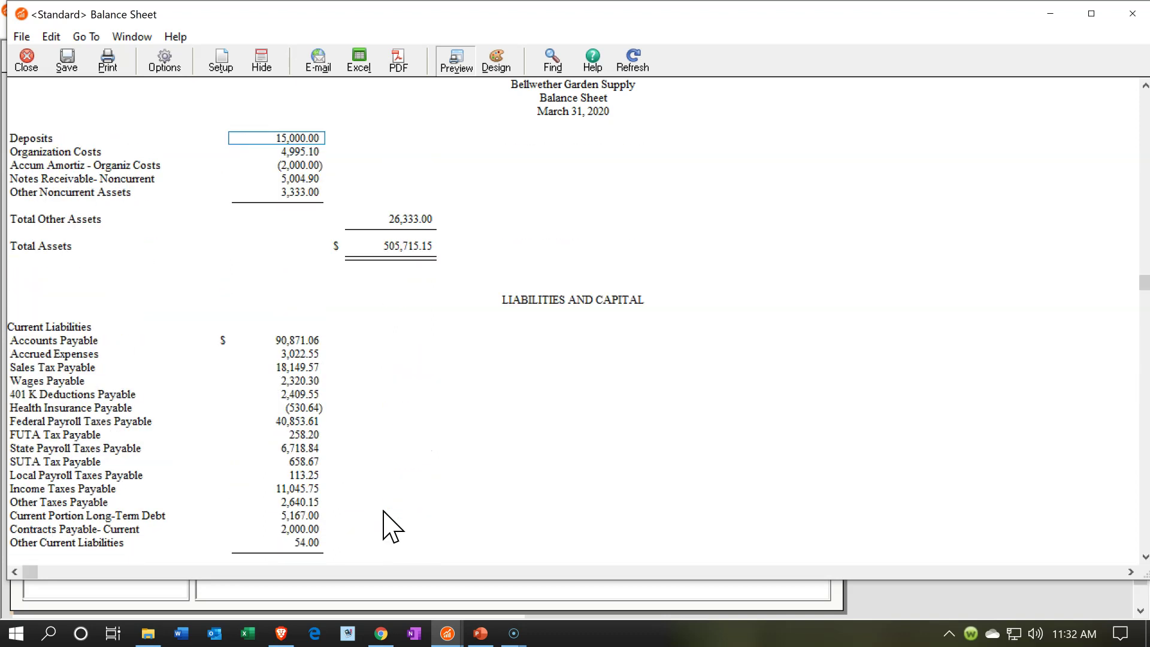
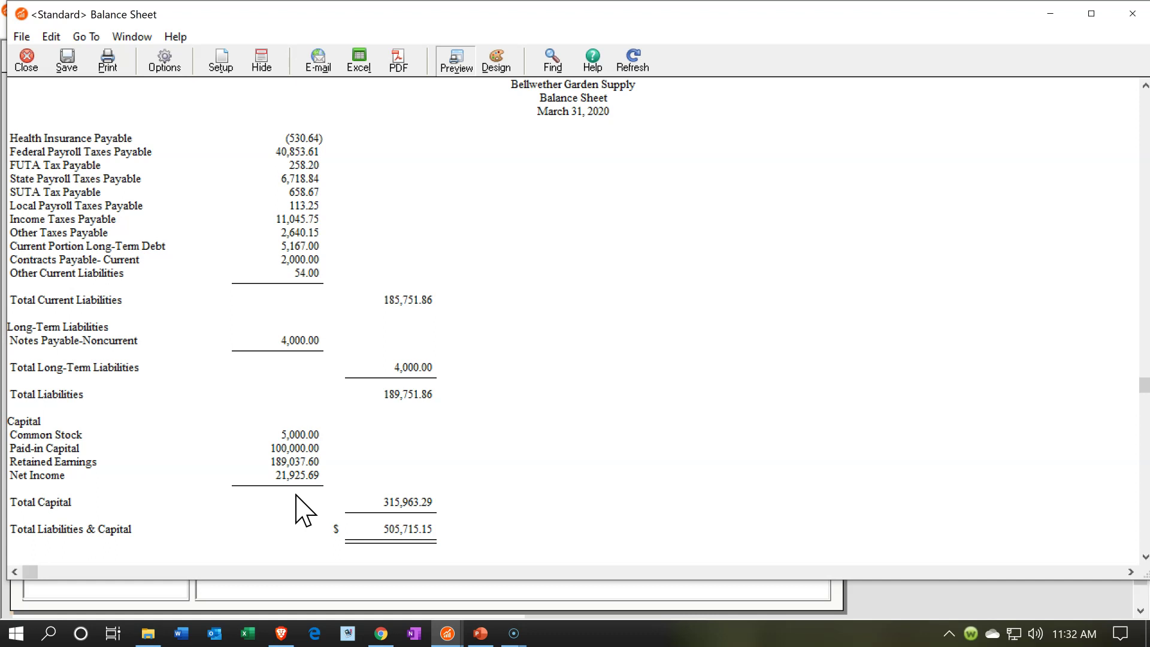
Generate the <Standard> Income Stmnt report for the Current Period with Show Zero Amounts turned off
{"action": "left_click", "coordinate": [446, 641]}
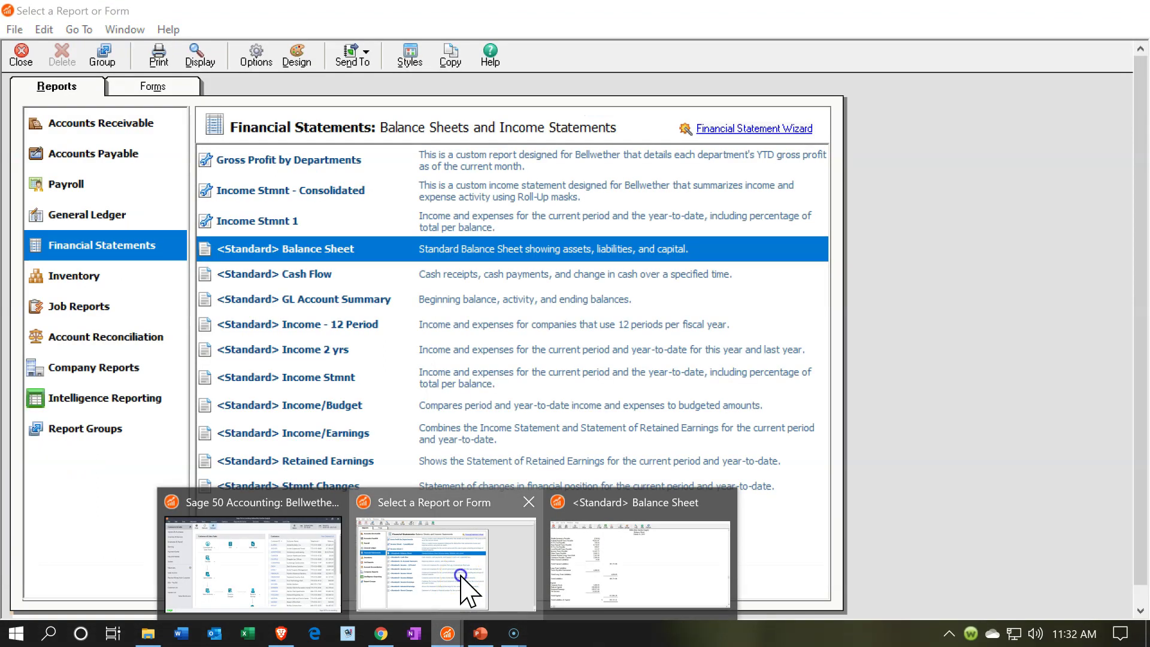
{"action": "left_click", "coordinate": [467, 590]}
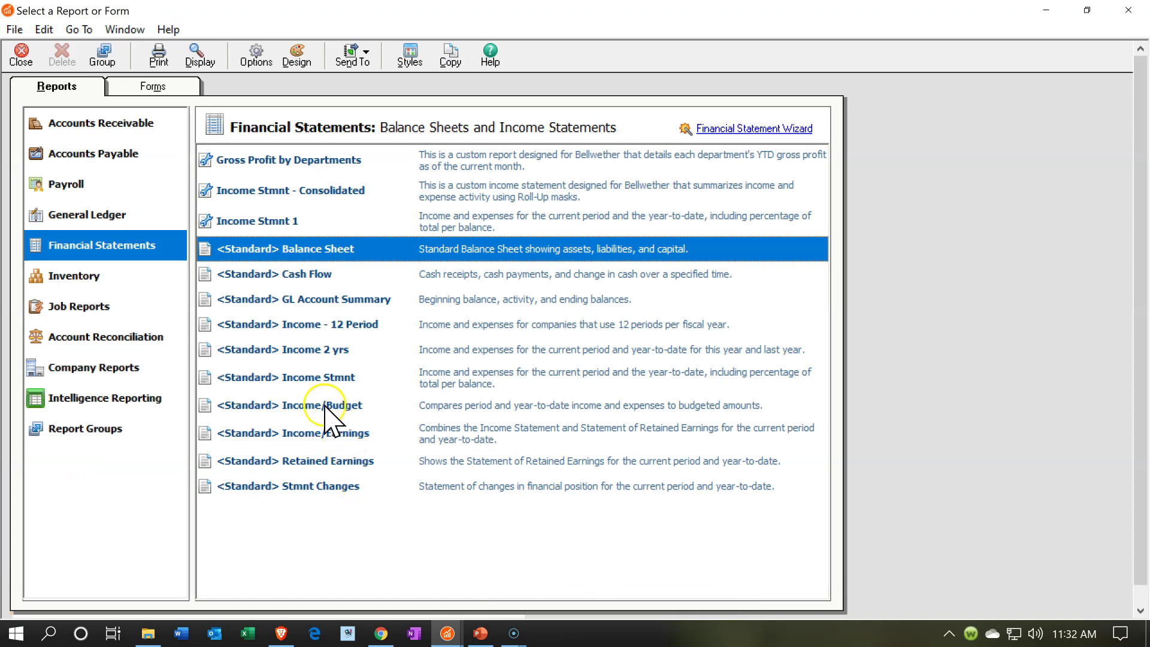
{"action": "double_click", "coordinate": [302, 379]}
{"action": "left_click", "coordinate": [242, 244]}
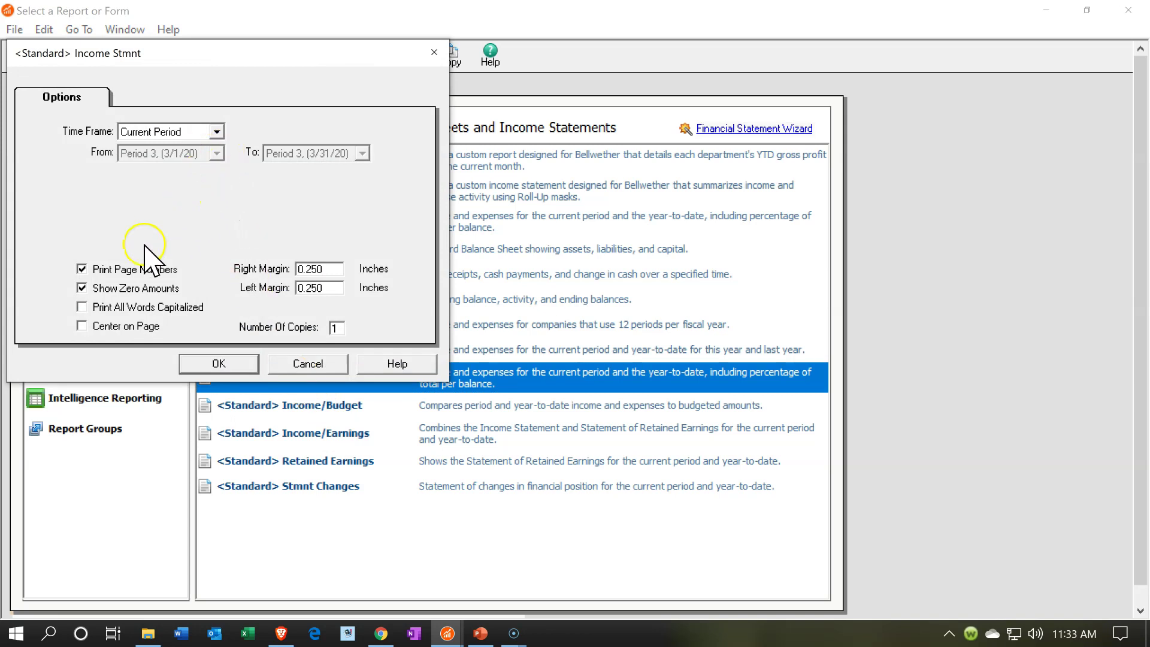
{"action": "left_click", "coordinate": [82, 288]}
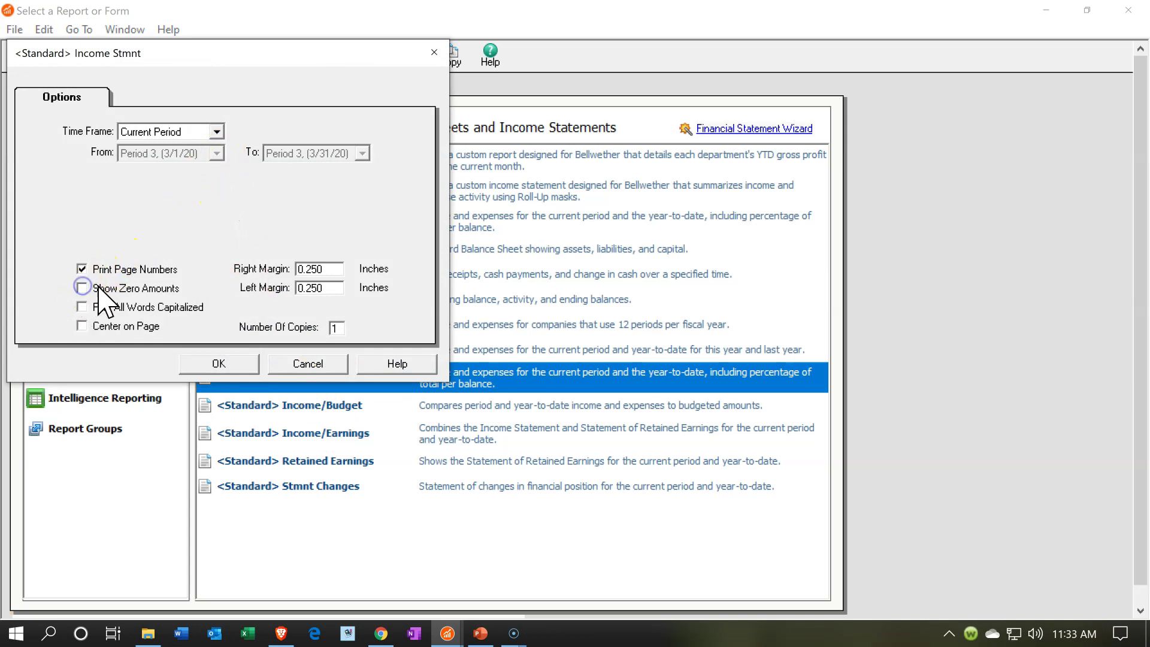
{"action": "left_click", "coordinate": [221, 363]}
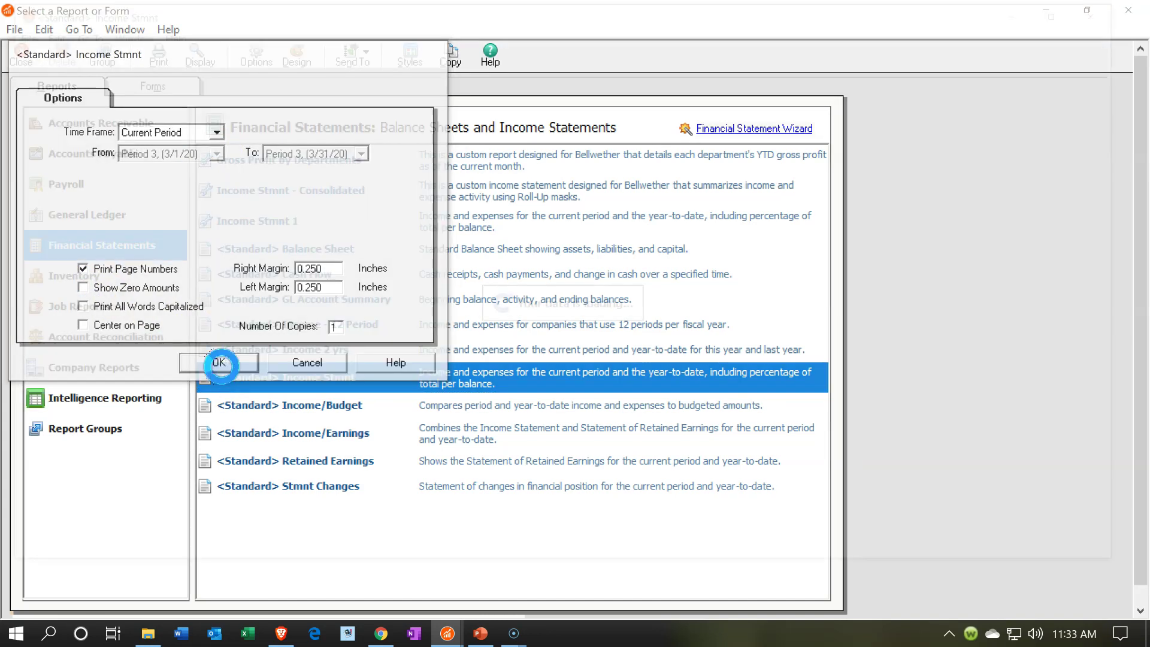
Review the income statement down to net income and compare it with the net income in the balance sheet's capital section
{"action": "scroll", "coordinate": [223, 367], "scroll_direction": "down", "scroll_amount": 12}
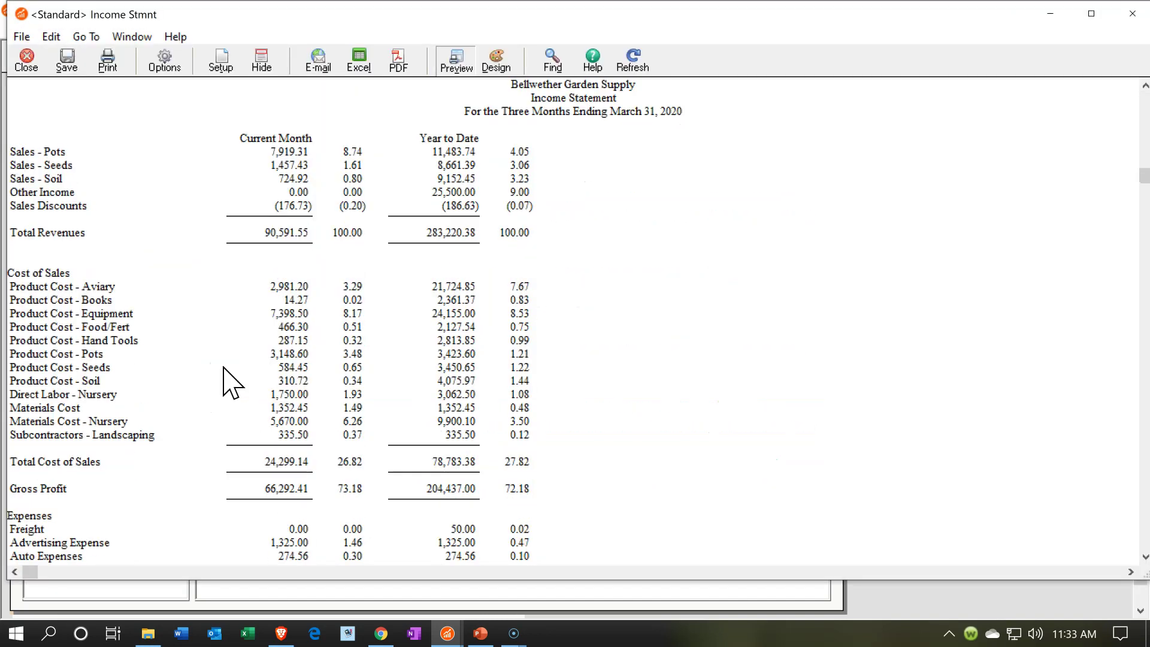
{"action": "scroll", "coordinate": [222, 367], "scroll_direction": "down", "scroll_amount": 1}
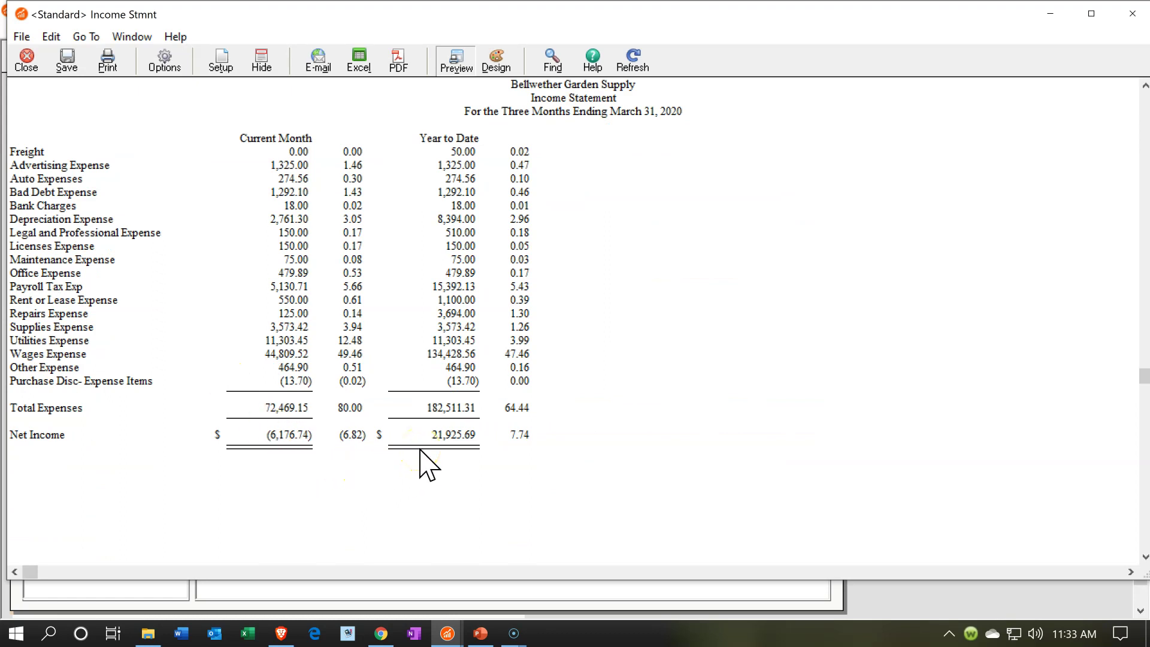
{"action": "left_click", "coordinate": [450, 632]}
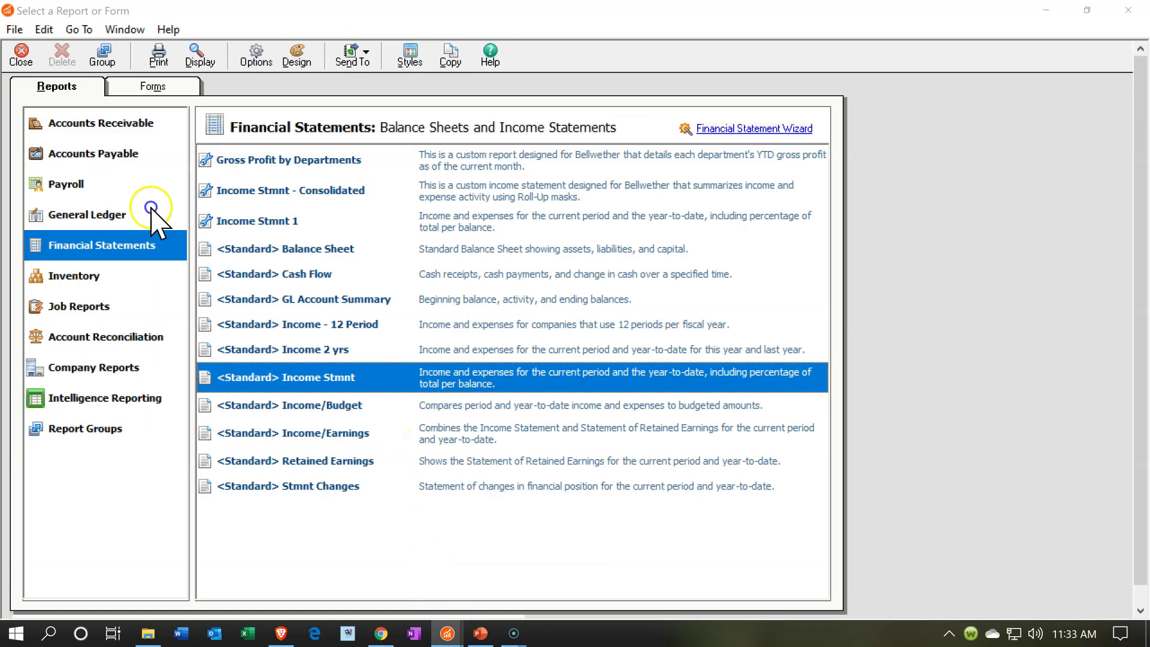
{"action": "left_click", "coordinate": [448, 633]}
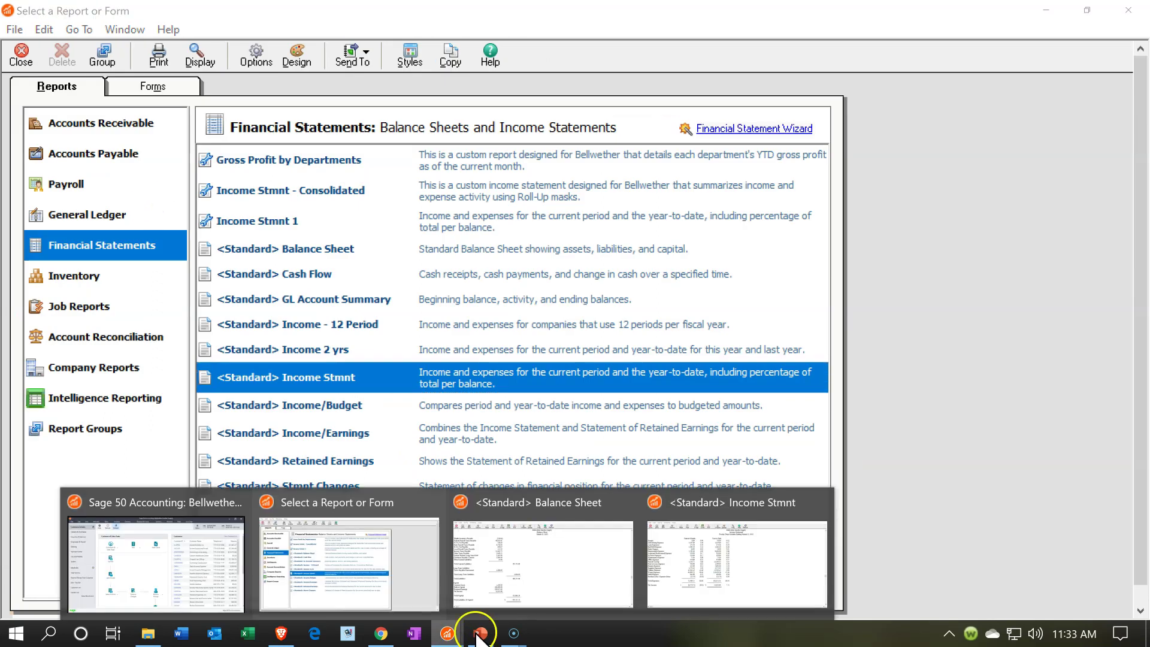
{"action": "left_click", "coordinate": [563, 587]}
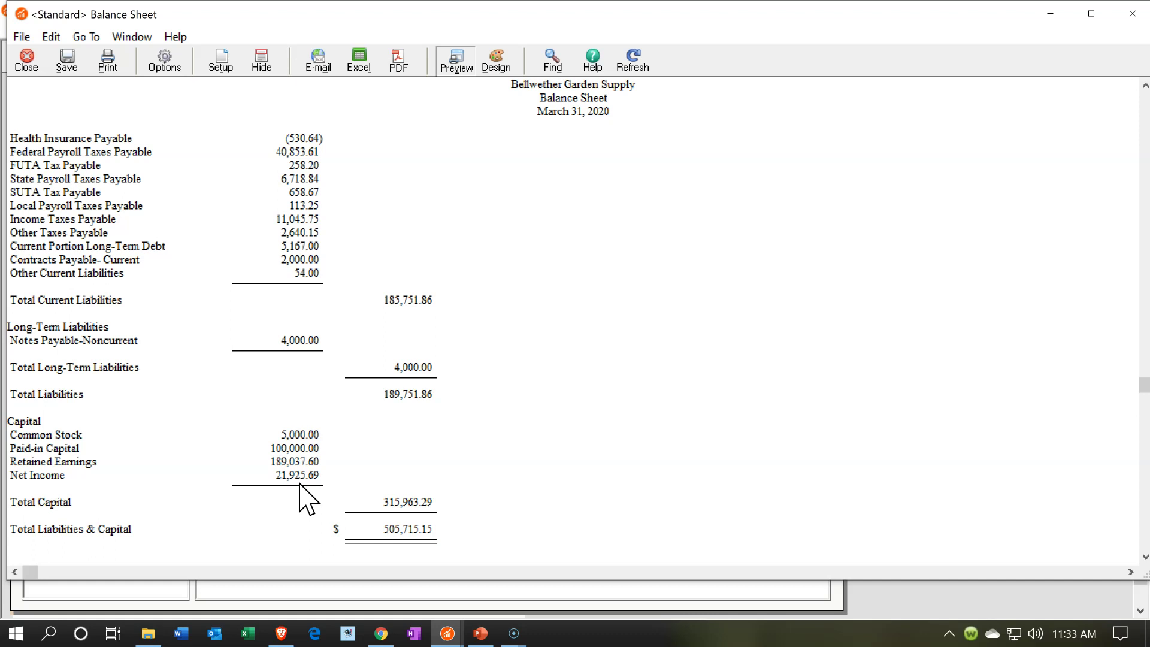
{"action": "scroll", "coordinate": [300, 499], "scroll_direction": "up", "scroll_amount": 10}
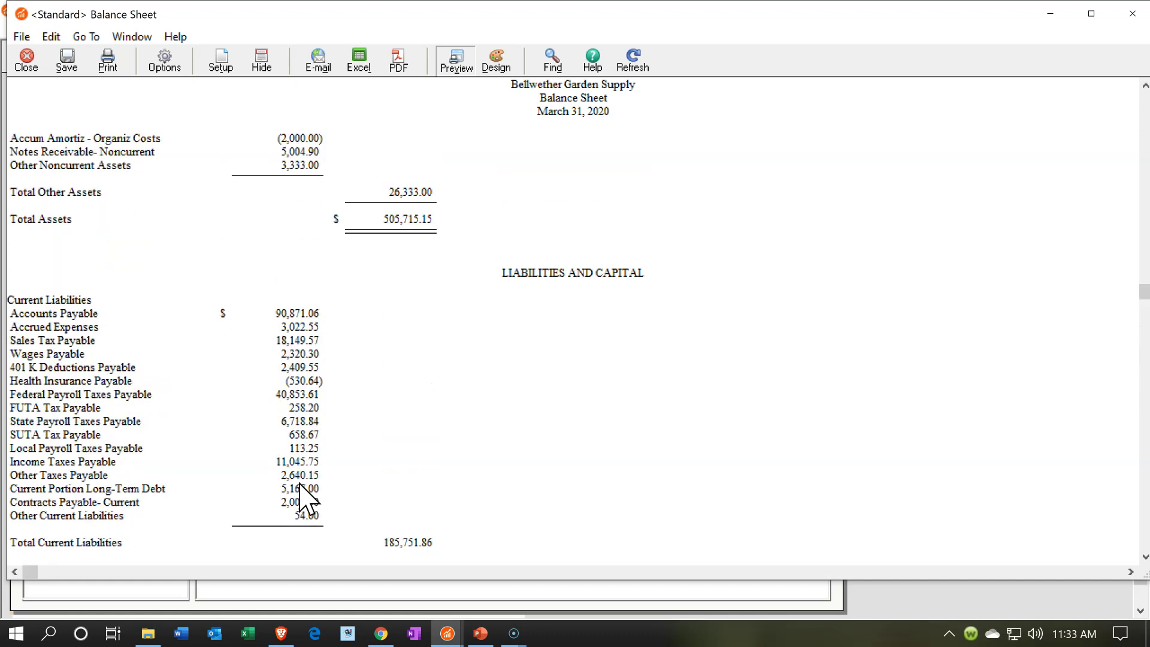
{"action": "scroll", "coordinate": [300, 499], "scroll_direction": "up", "scroll_amount": 5}
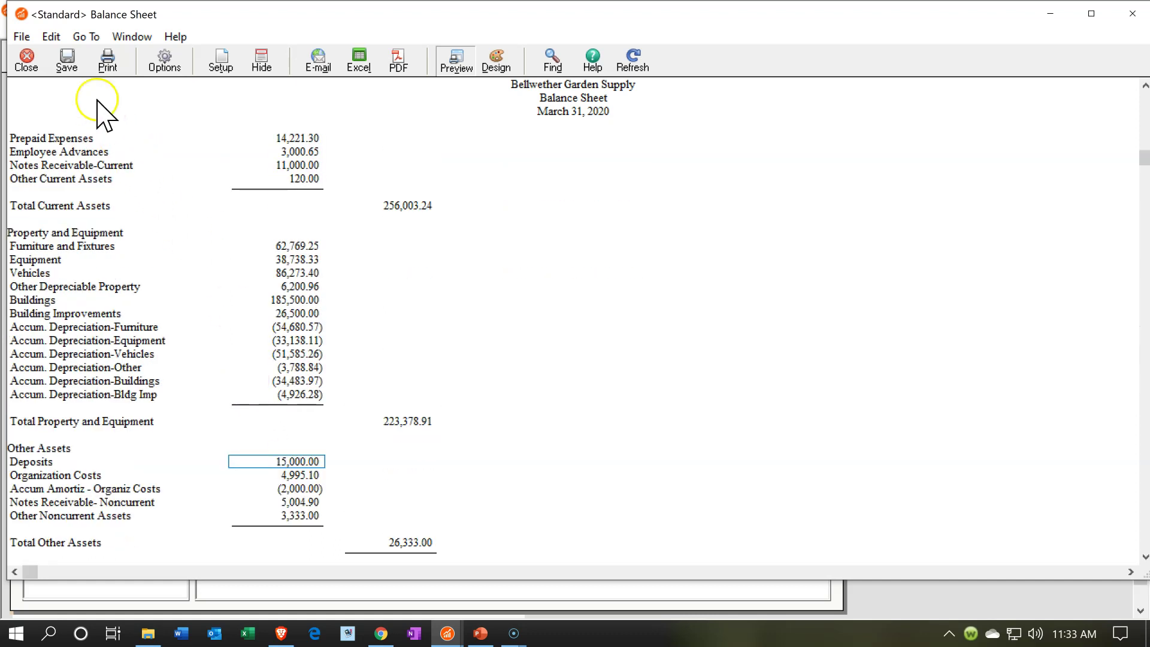
Inspect the balance sheet's report options and design layout, then close the report without changing anything
{"action": "left_click", "coordinate": [106, 63]}
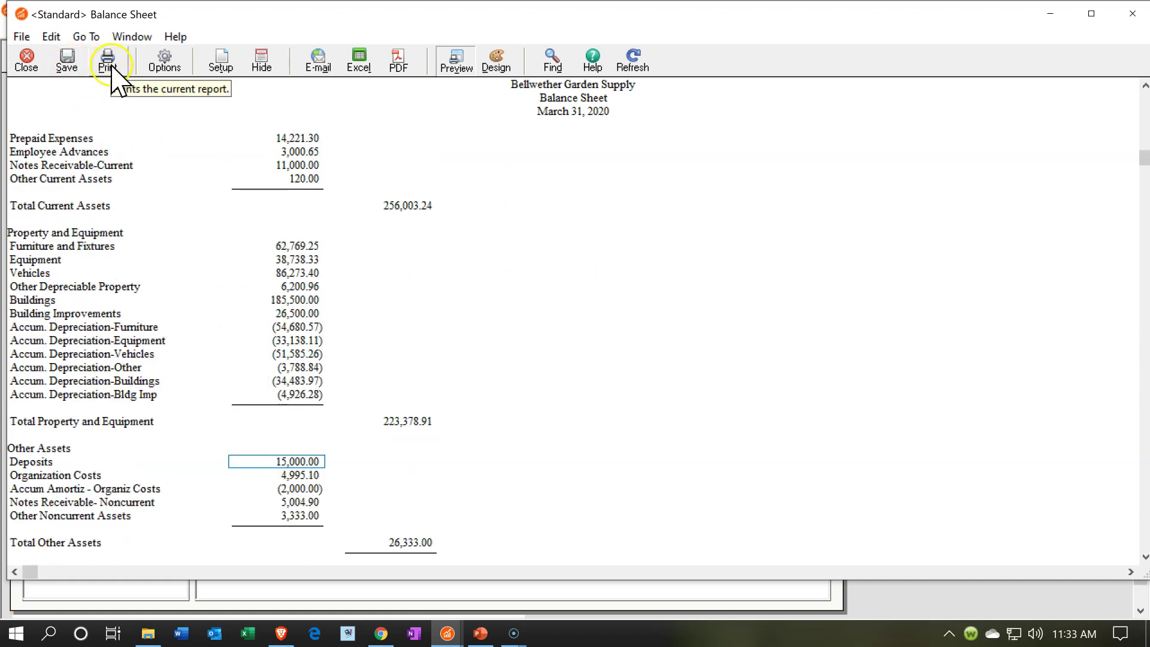
{"action": "left_click", "coordinate": [164, 65]}
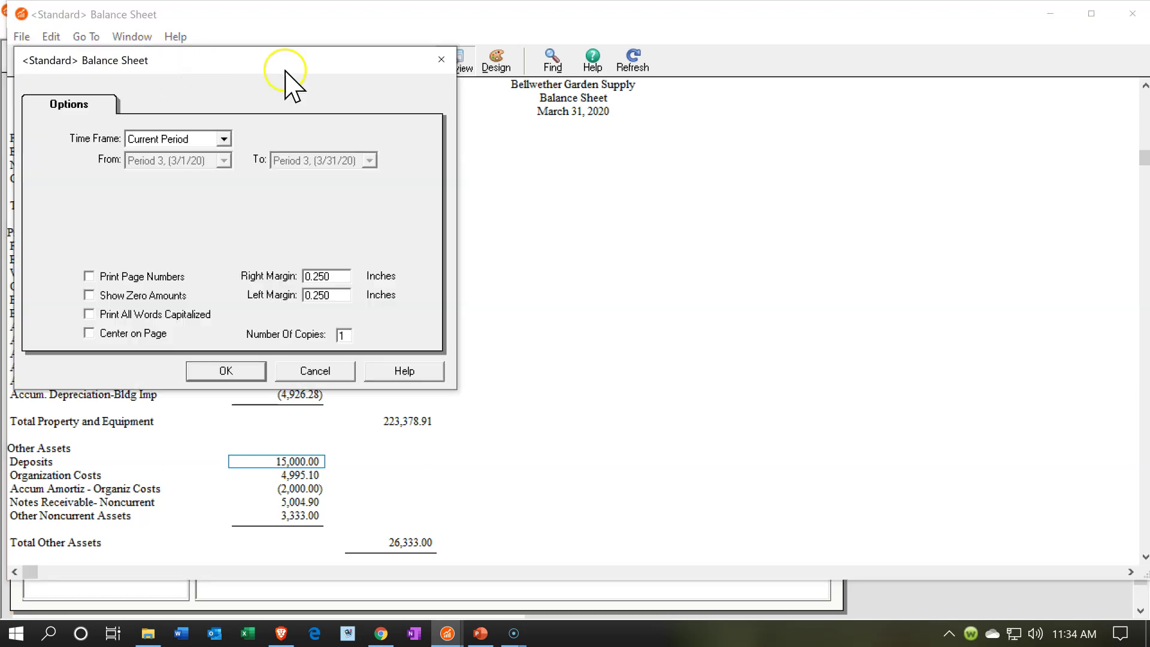
{"action": "left_click", "coordinate": [442, 59]}
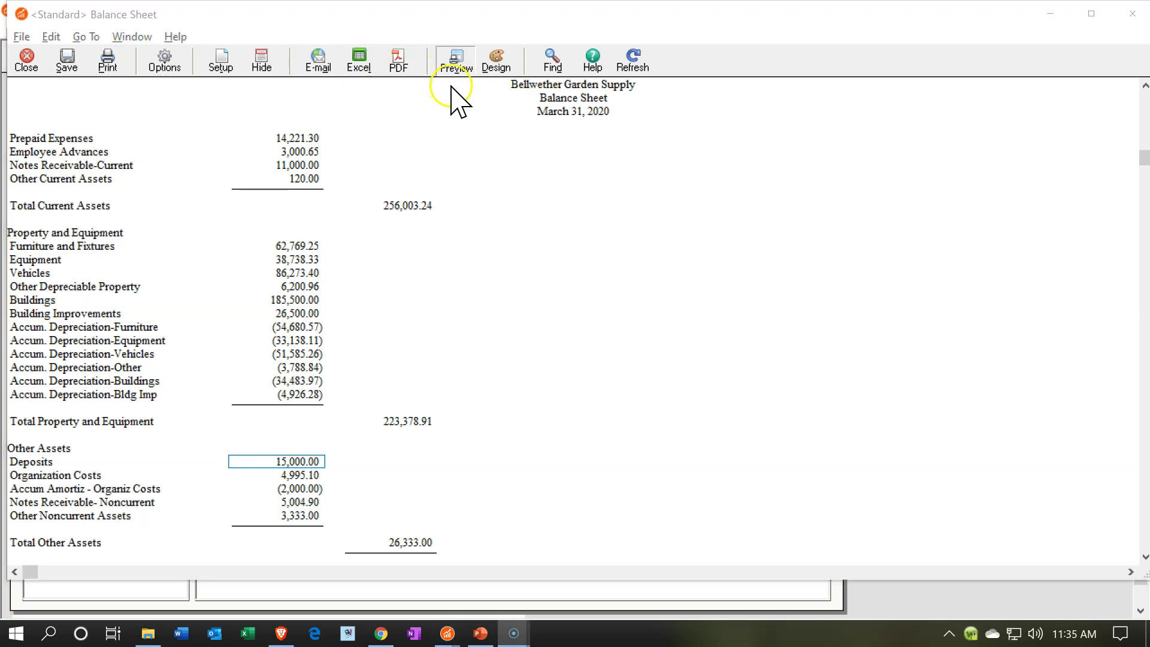
{"action": "left_click", "coordinate": [495, 65]}
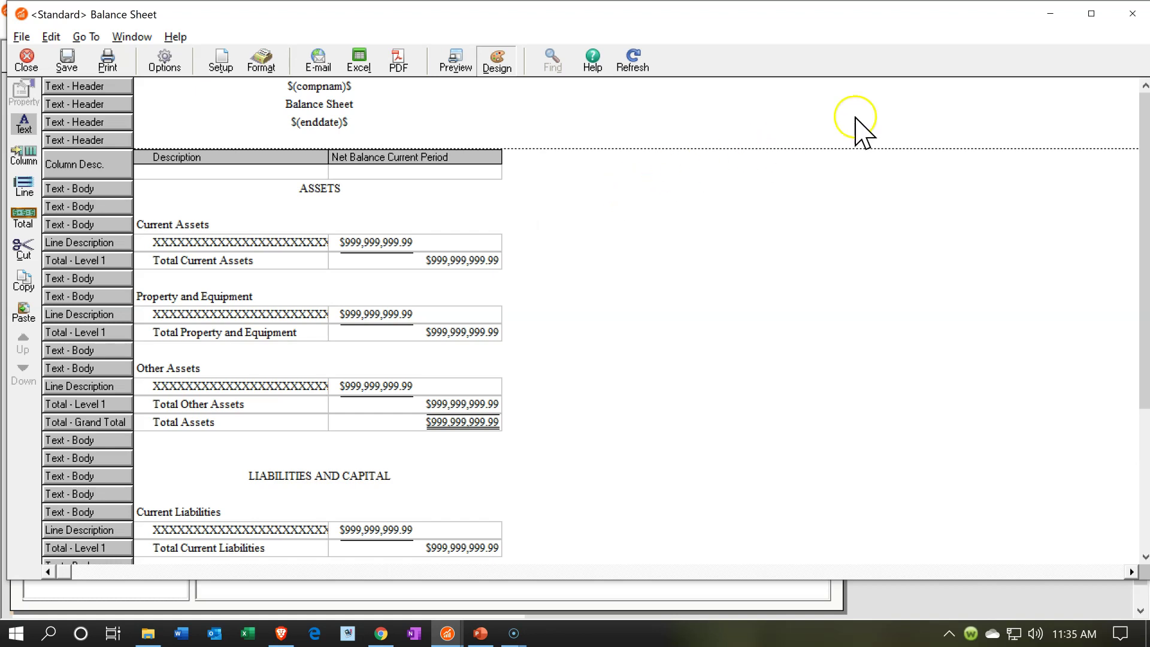
{"action": "left_click", "coordinate": [1130, 27]}
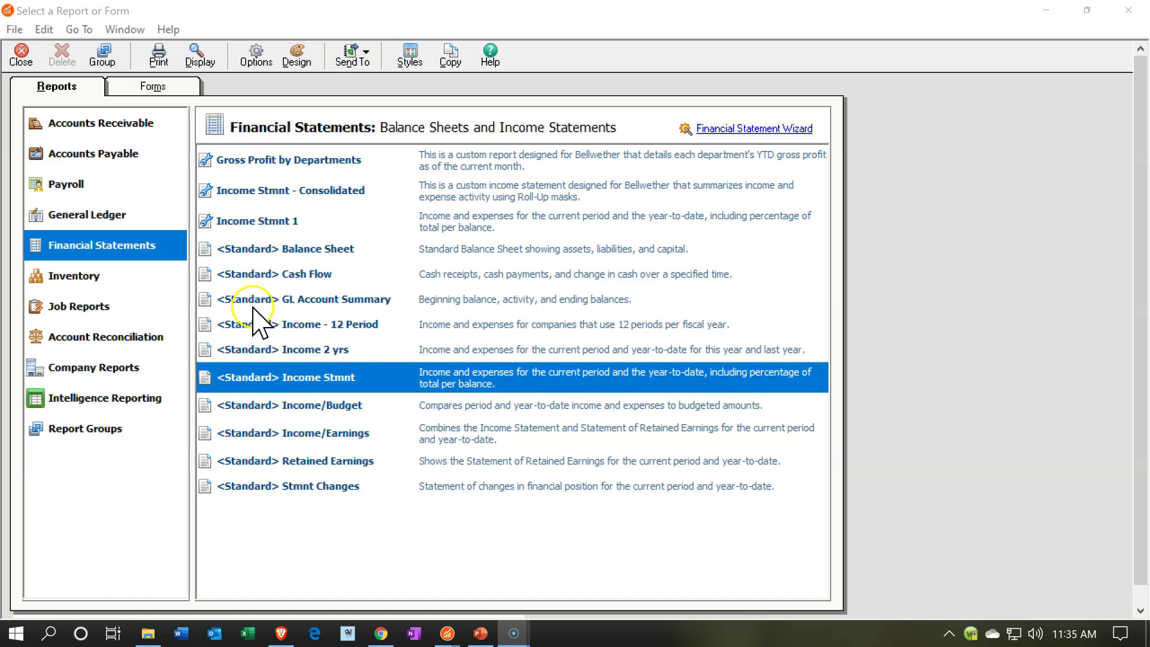
Generate the <Standard> Balance Sheet again for export using its existing report options
{"action": "double_click", "coordinate": [291, 249]}
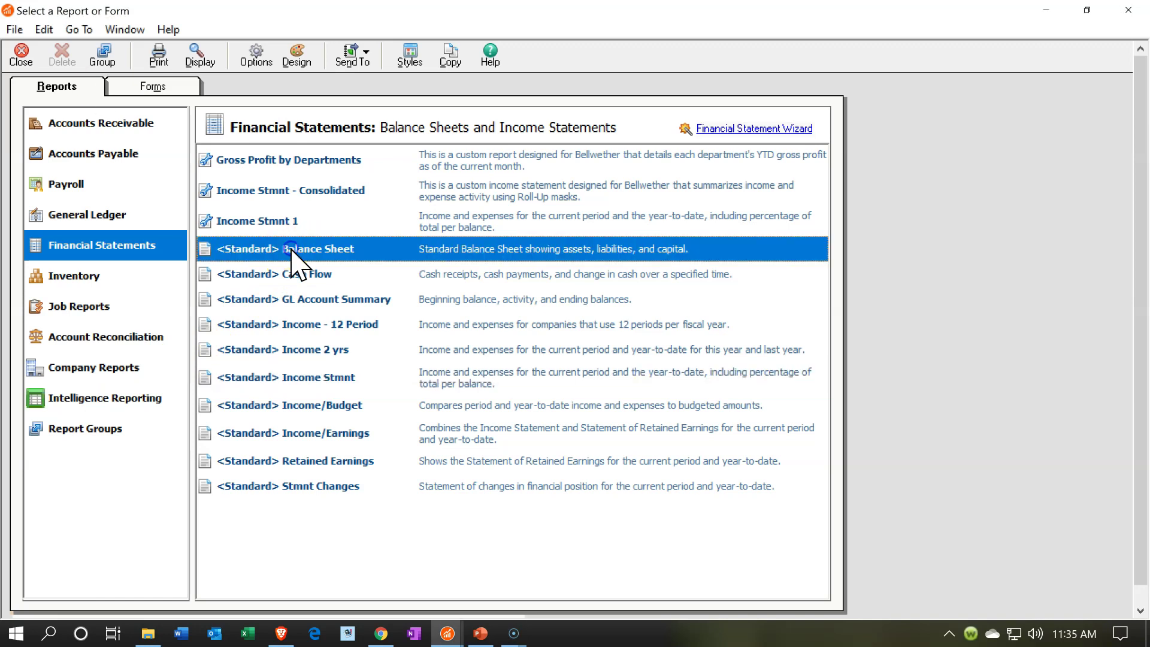
{"action": "left_click", "coordinate": [222, 364]}
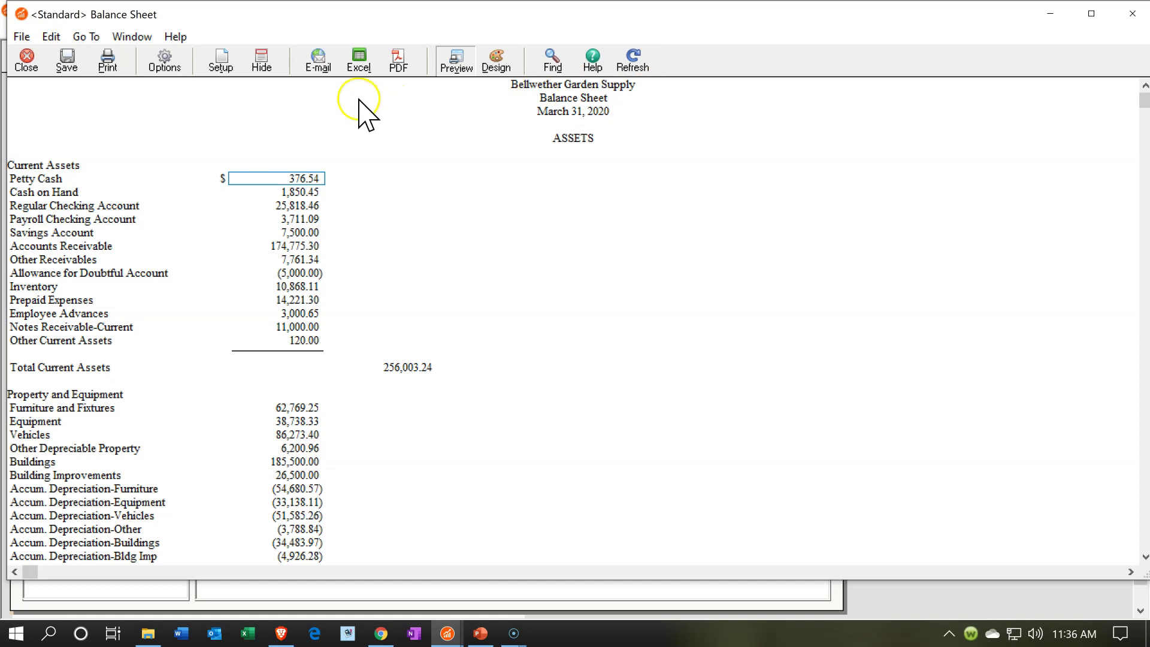
{"action": "left_click", "coordinate": [316, 70]}
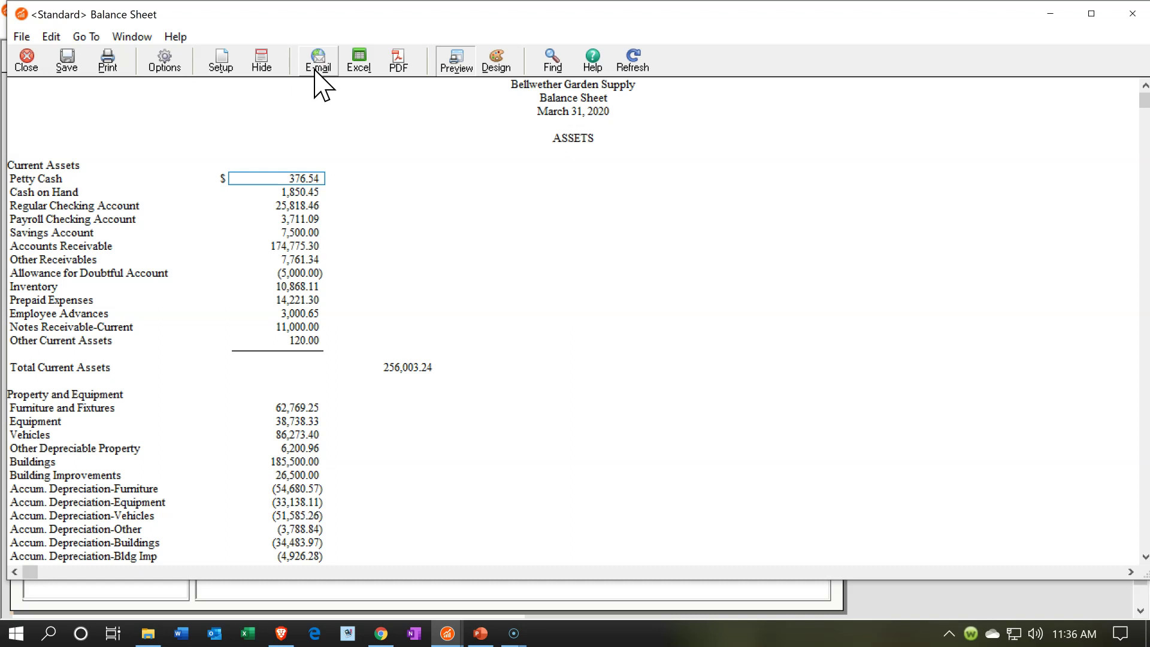
{"action": "left_click", "coordinate": [400, 63]}
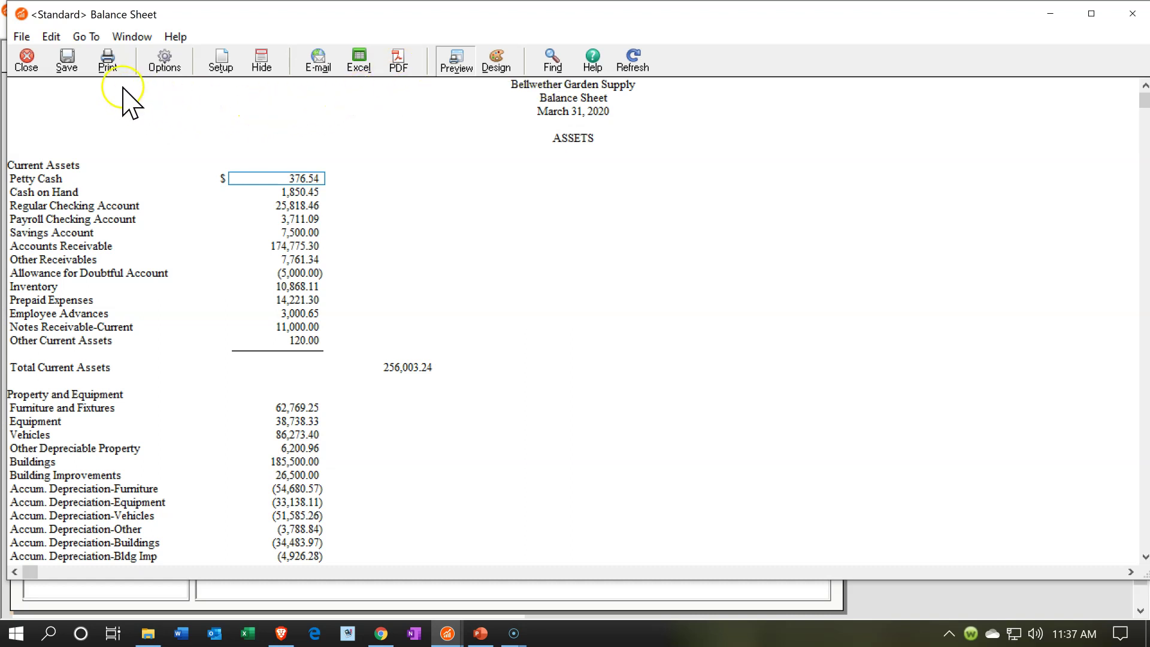
Print the balance sheet with CutePDF Writer and save it as _Standard_ Balance Sheet.pdf in the Section 2 folder
{"action": "left_click", "coordinate": [108, 63]}
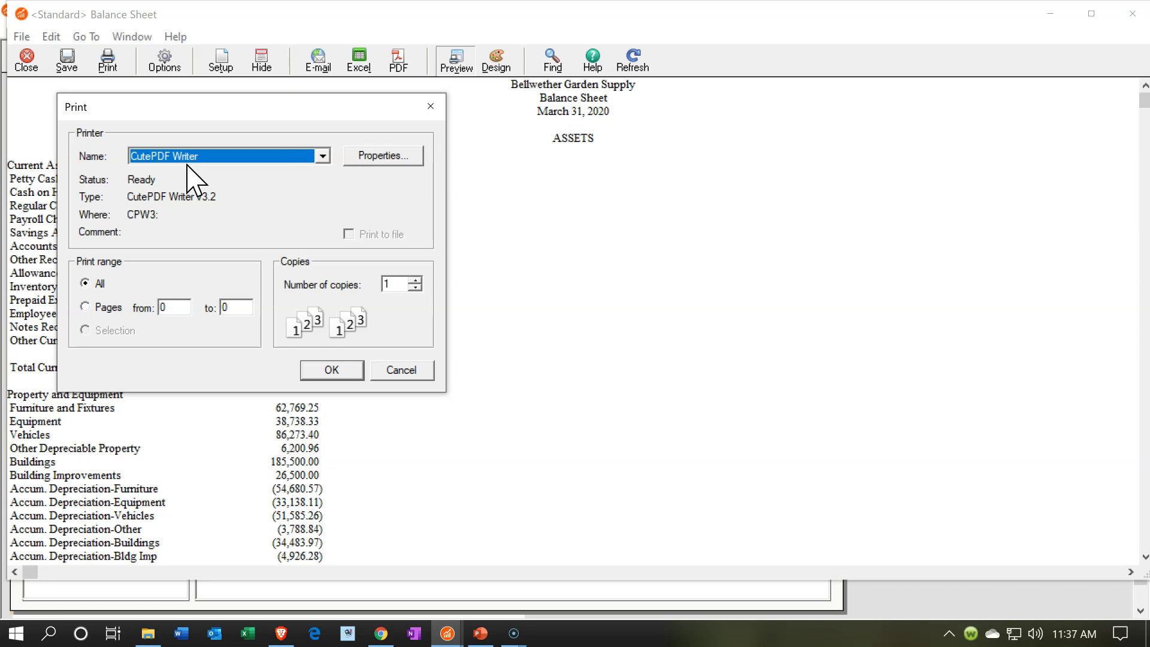
{"action": "left_click", "coordinate": [333, 364]}
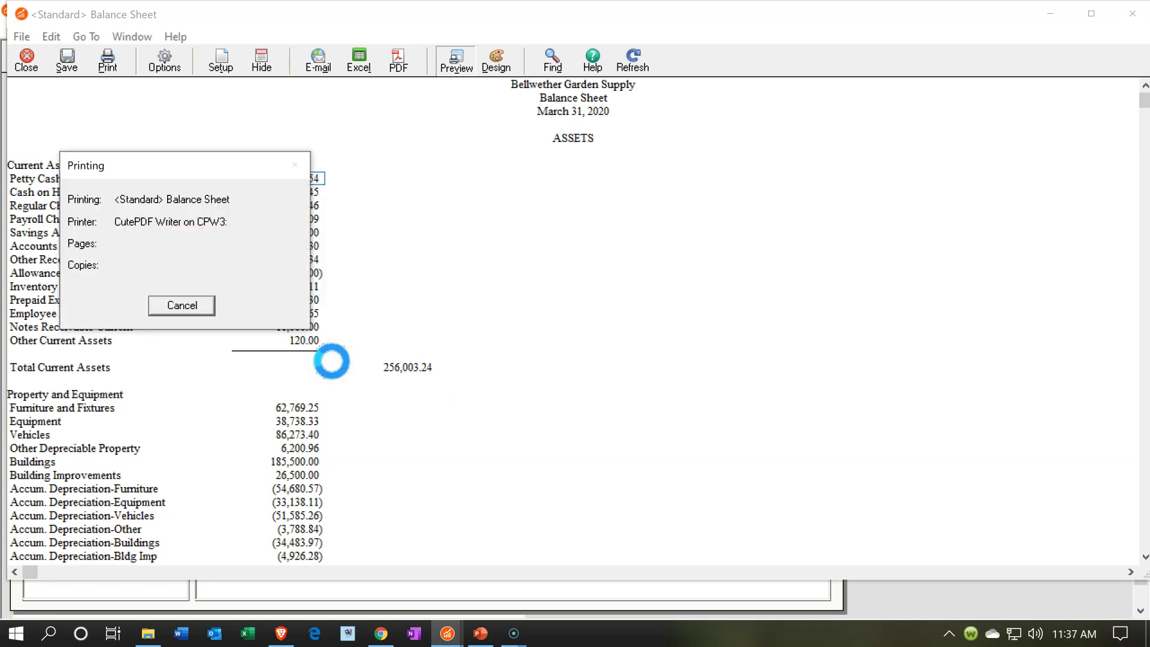
{"action": "left_click", "coordinate": [395, 406]}
{"action": "left_click", "coordinate": [398, 476]}
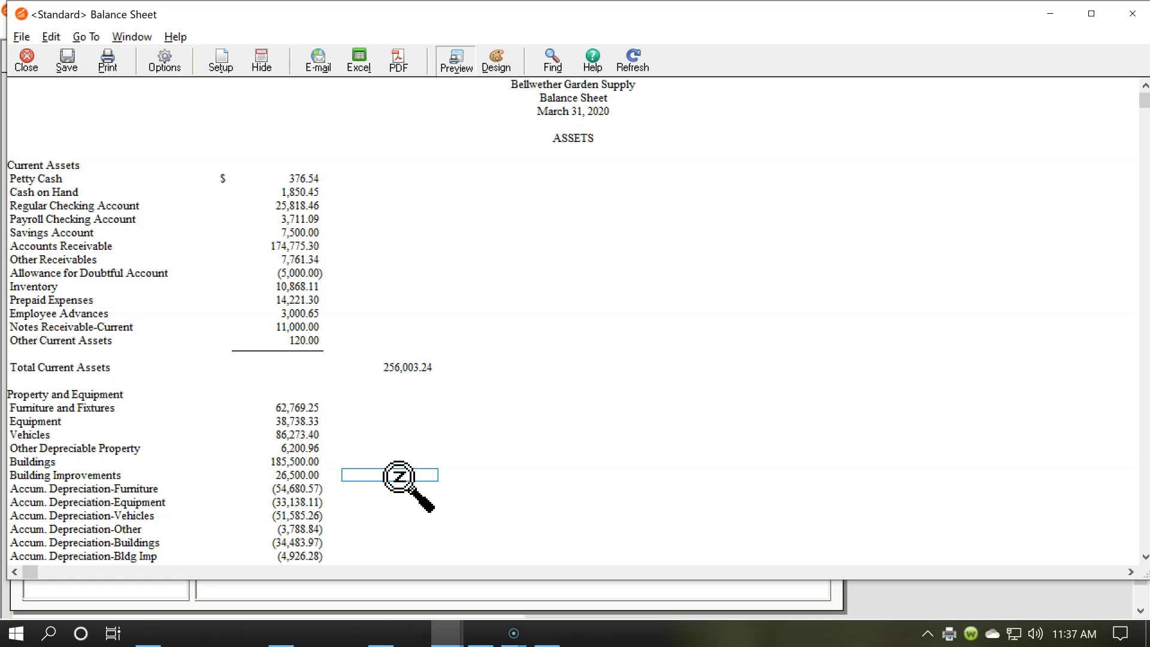
{"action": "left_click", "coordinate": [625, 190]}
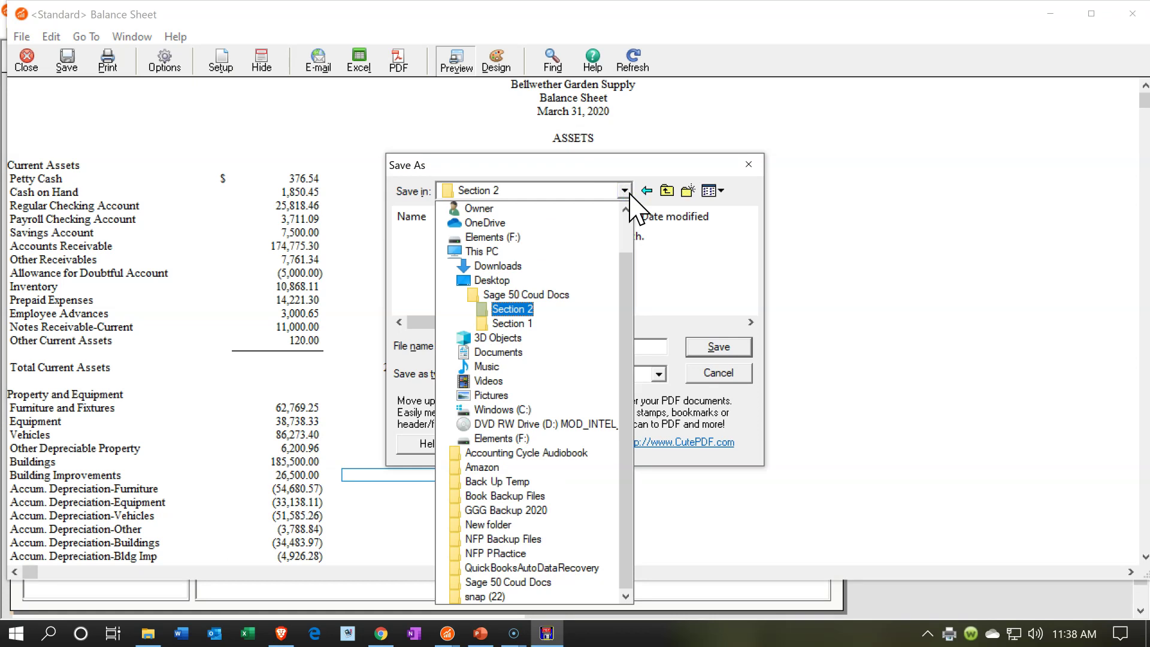
{"action": "left_click", "coordinate": [626, 190]}
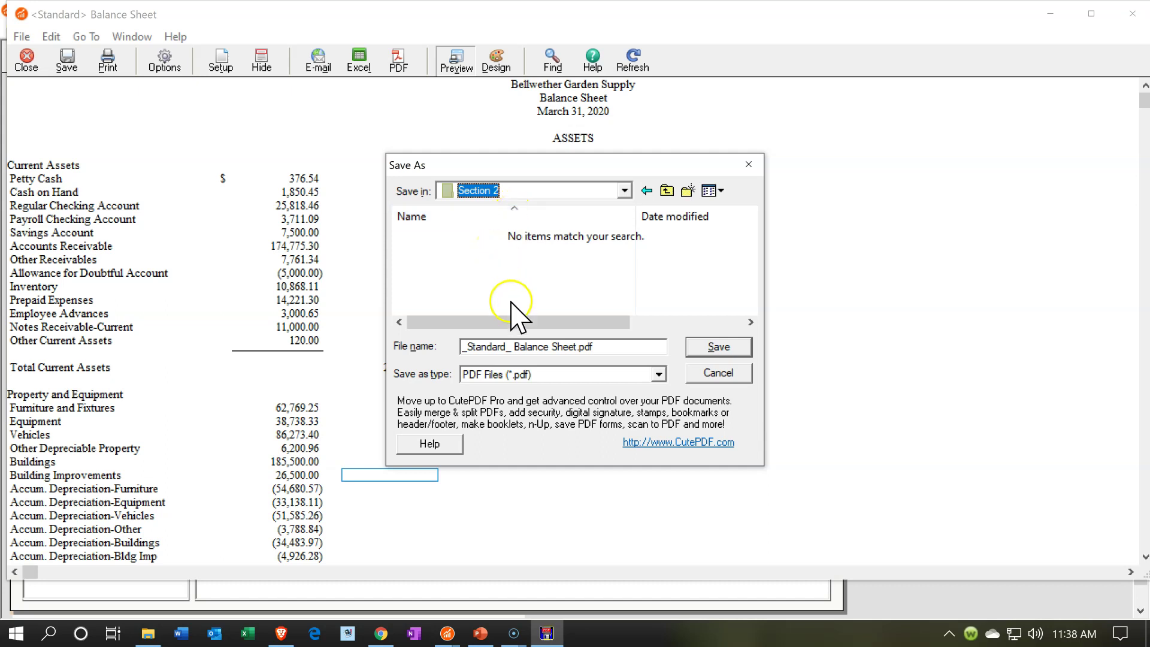
{"action": "left_click", "coordinate": [745, 348]}
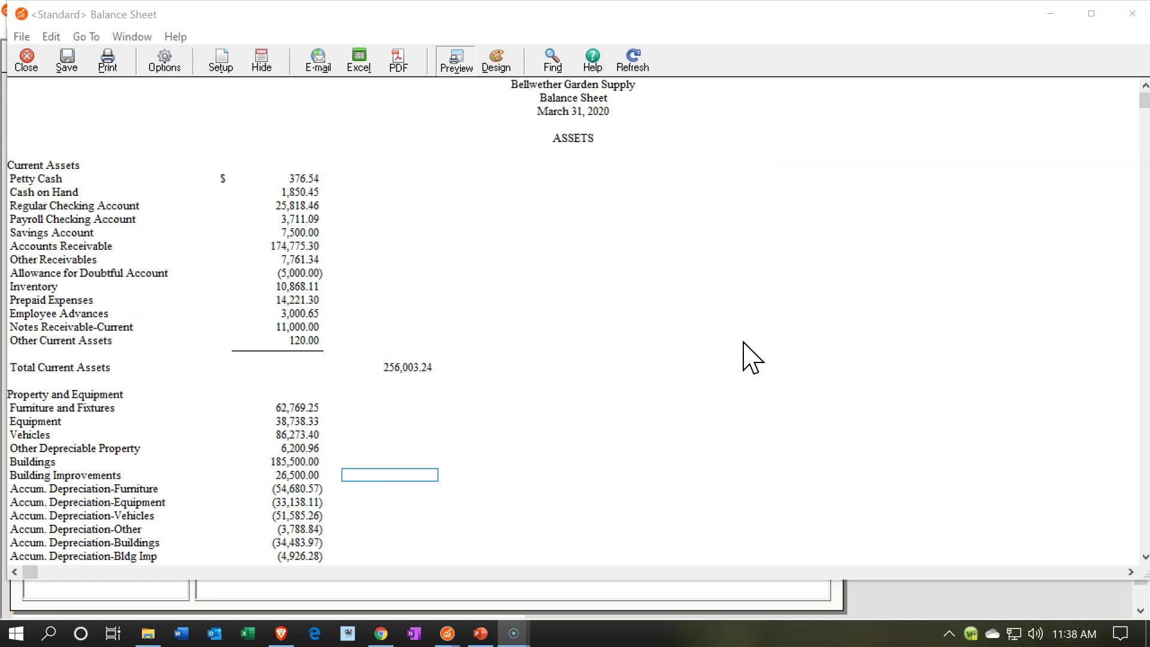
Export the balance sheet to a new Microsoft Excel workbook with the header shown in the worksheet, and maximize the workbook
{"action": "left_click", "coordinate": [360, 57]}
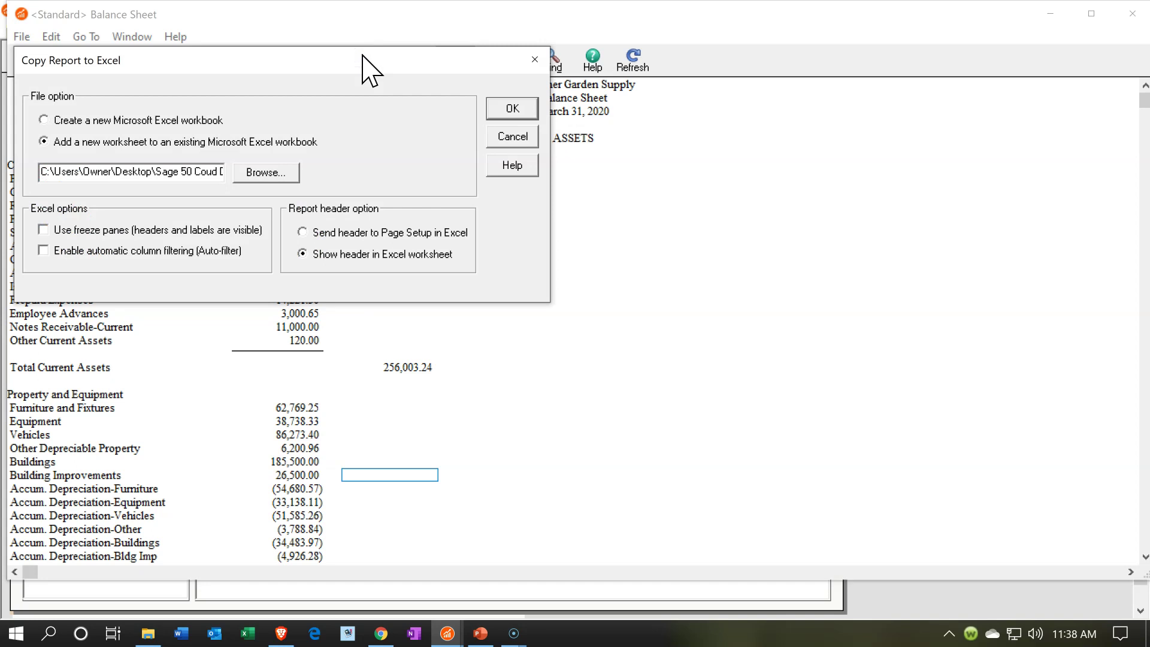
{"action": "left_click", "coordinate": [85, 137]}
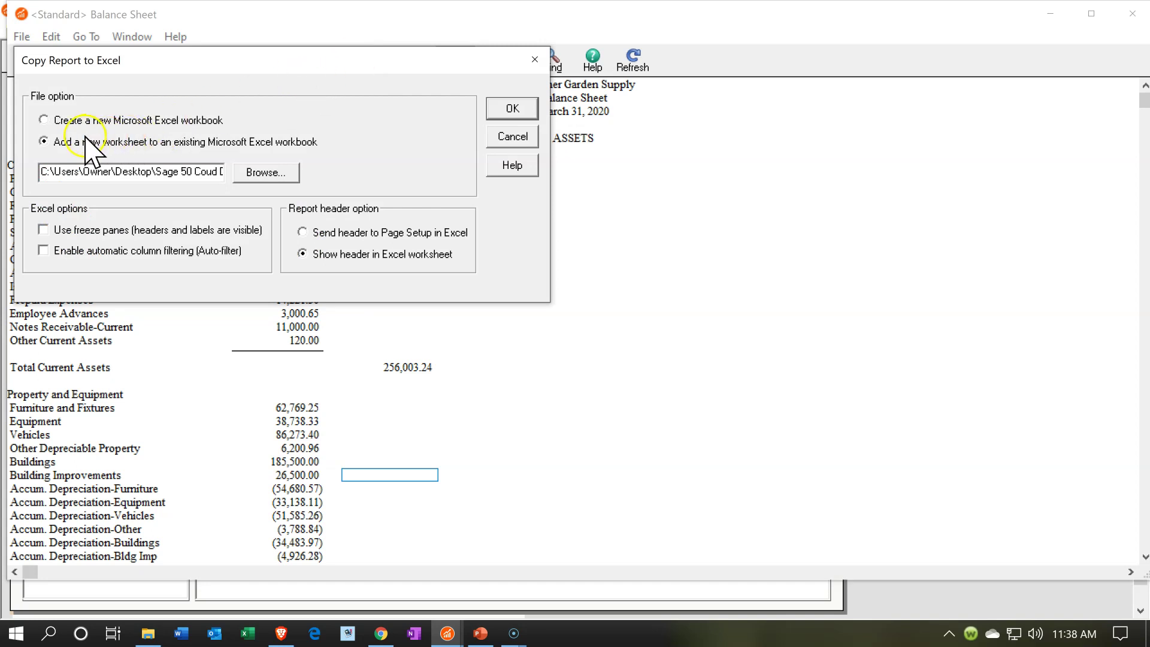
{"action": "left_click", "coordinate": [45, 120]}
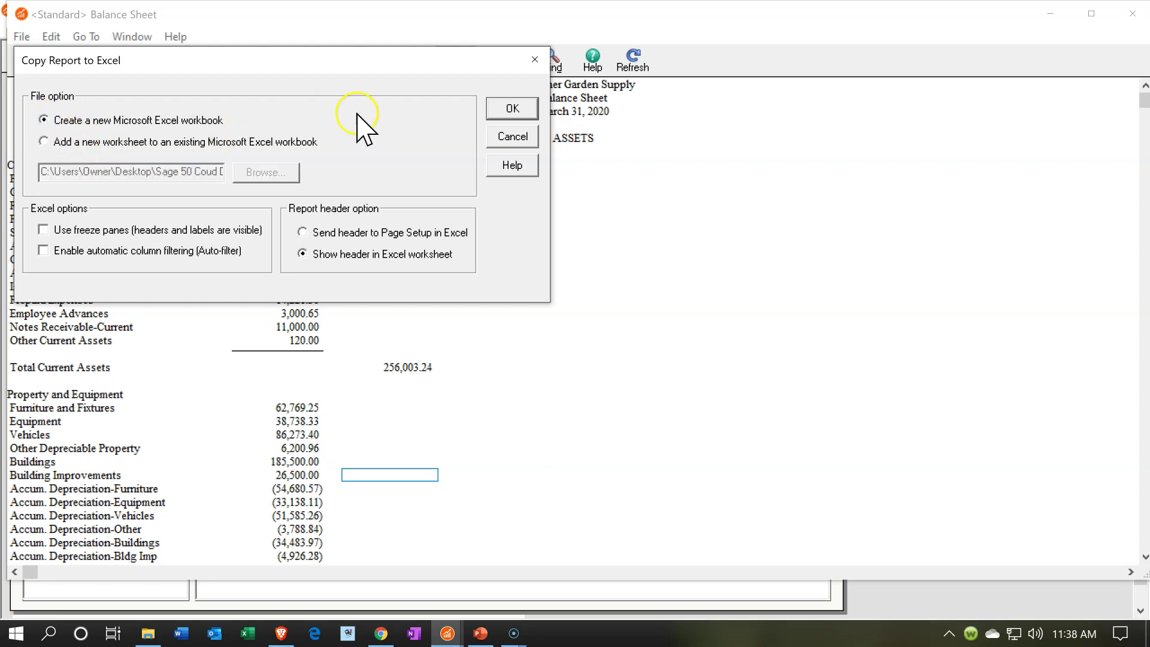
{"action": "left_click", "coordinate": [511, 111]}
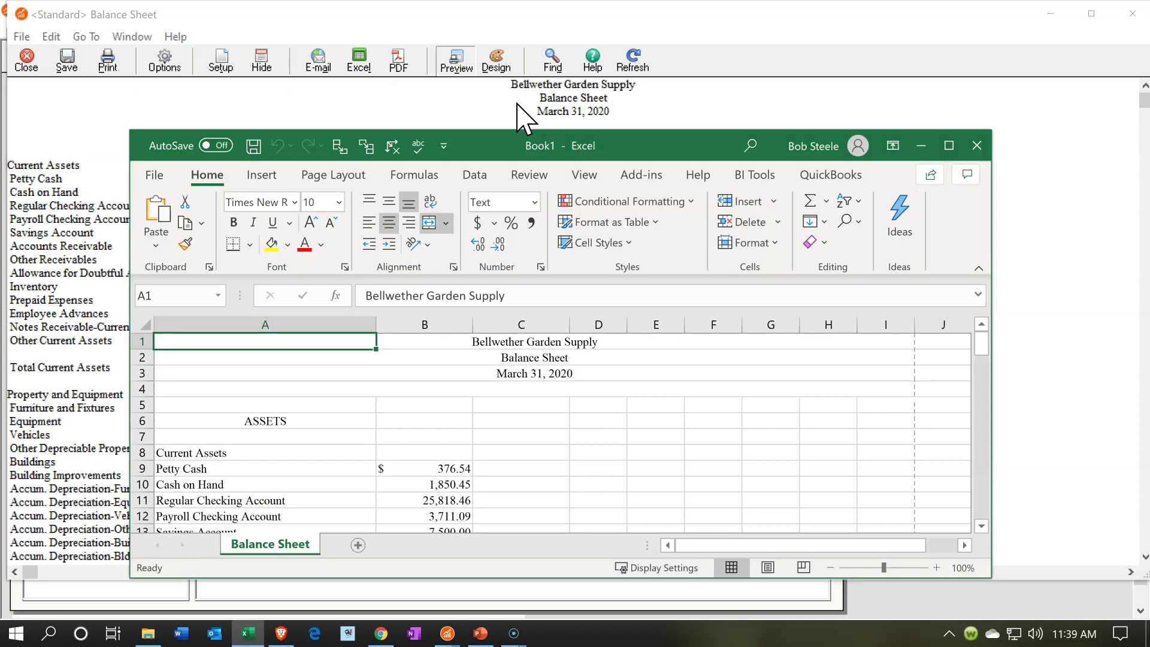
{"action": "left_click", "coordinate": [954, 150]}
Examine the exported worksheet's current asset amounts and the formula behind Total Current Assets in cell C23
{"action": "left_click", "coordinate": [313, 375]}
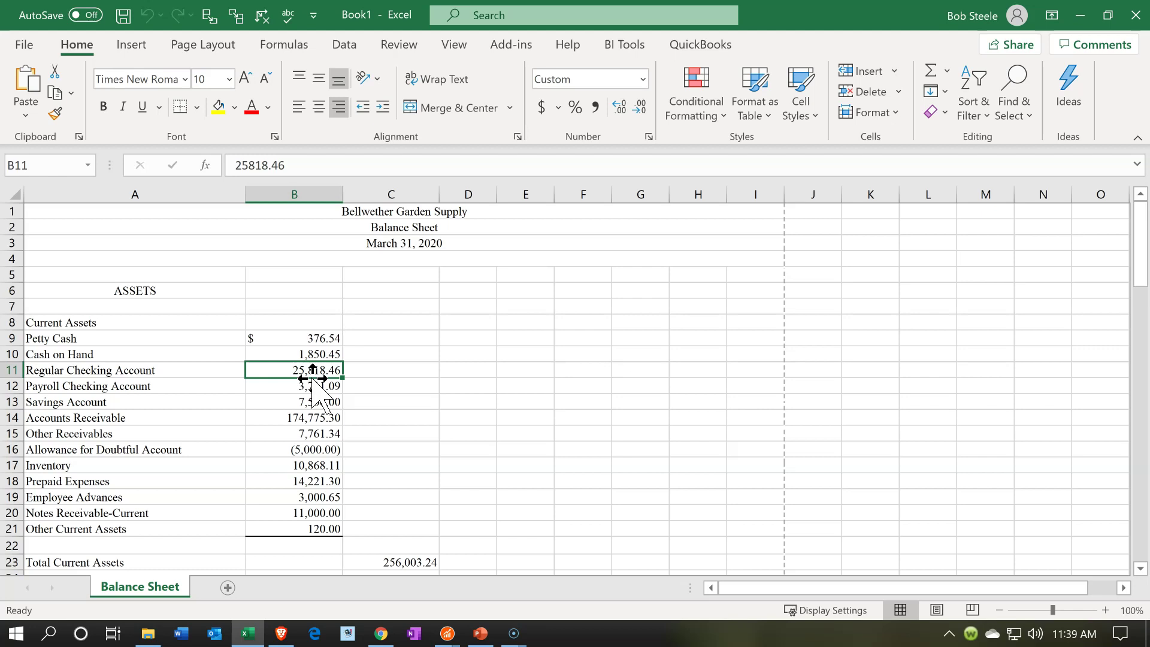
{"action": "left_click", "coordinate": [451, 420]}
{"action": "scroll", "coordinate": [449, 426], "scroll_direction": "down", "scroll_amount": 1}
{"action": "scroll", "coordinate": [450, 422], "scroll_direction": "down", "scroll_amount": 1}
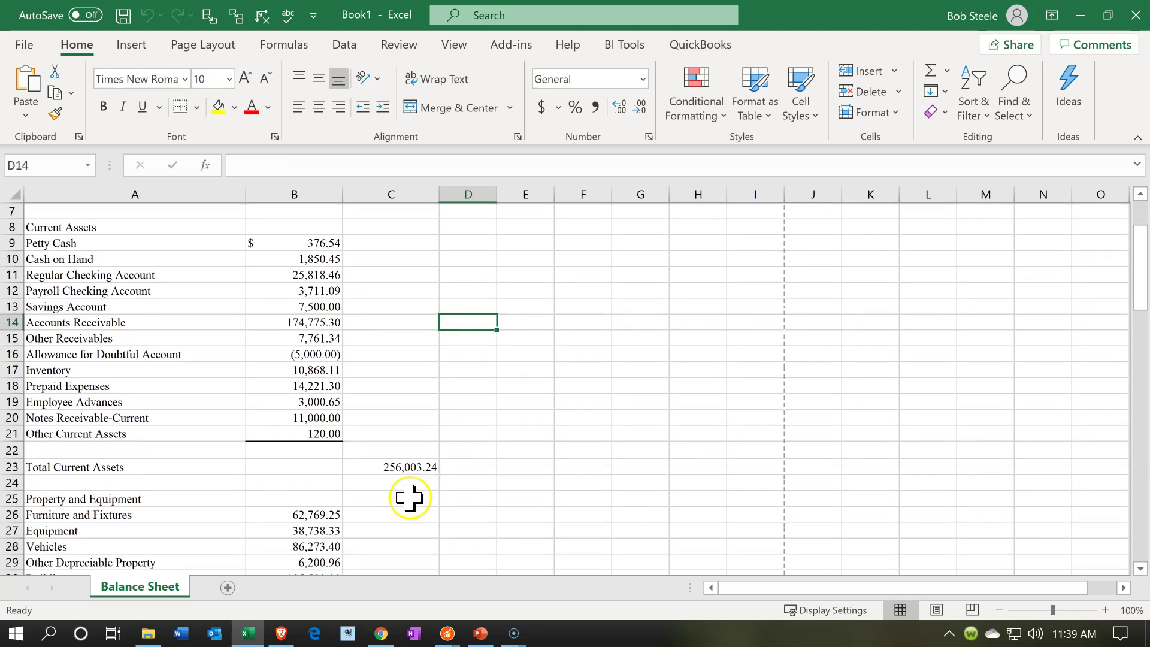
{"action": "left_click", "coordinate": [401, 468]}
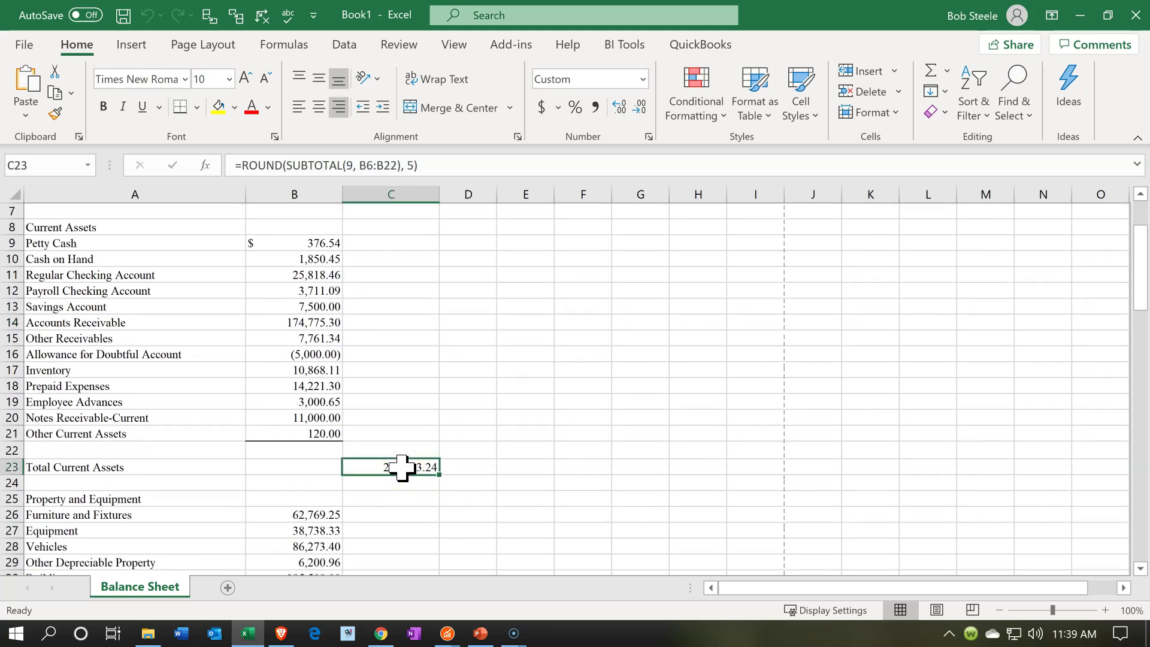
{"action": "scroll", "coordinate": [402, 468], "scroll_direction": "down", "scroll_amount": 4}
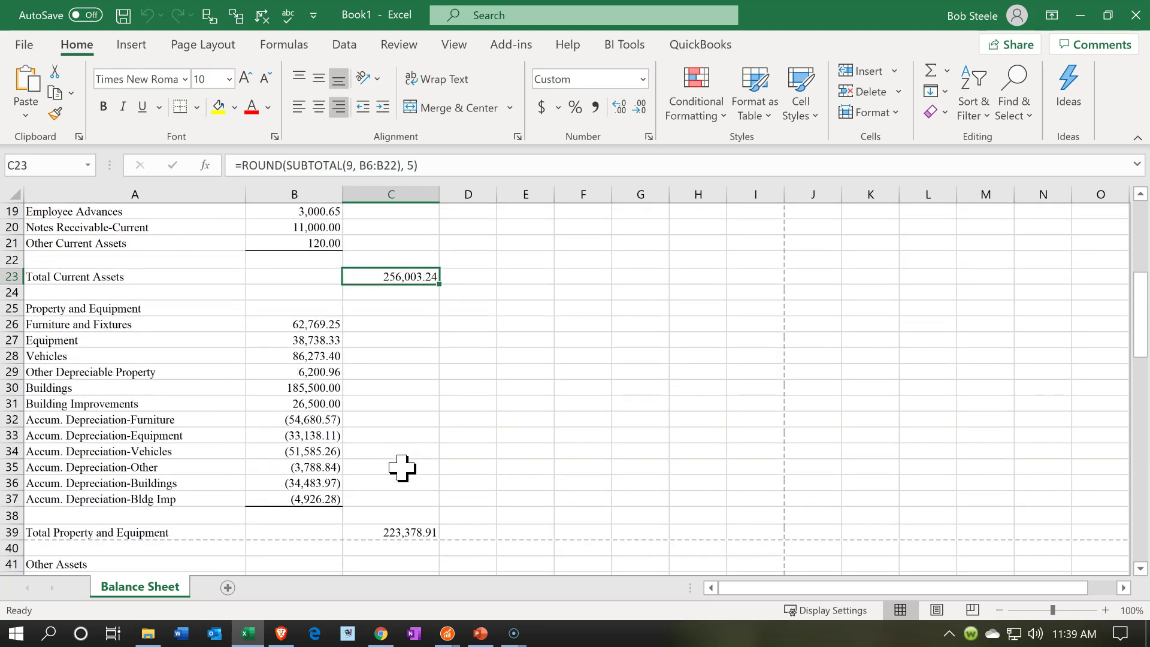
Save the exported balance sheet workbook as Financial Statements.xlsx in the Section 2 folder of Sage 50 Coud Docs
{"action": "scroll", "coordinate": [402, 468], "scroll_direction": "down", "scroll_amount": 1}
{"action": "scroll", "coordinate": [401, 468], "scroll_direction": "down", "scroll_amount": 1}
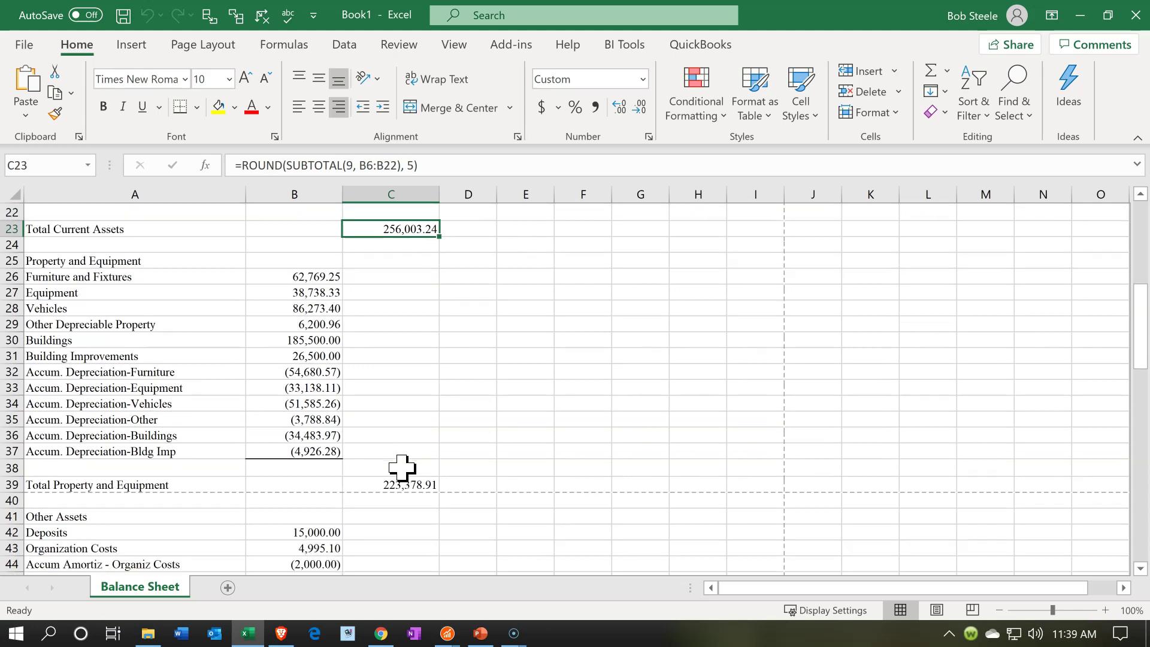
{"action": "scroll", "coordinate": [401, 468], "scroll_direction": "up", "scroll_amount": 7}
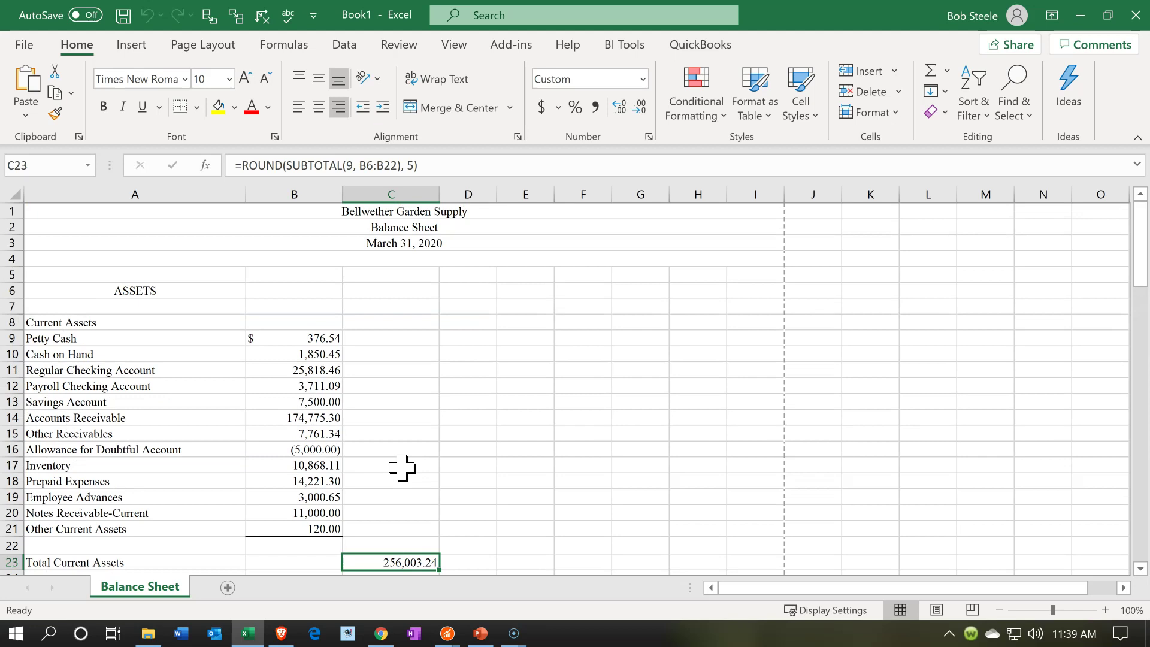
{"action": "left_click", "coordinate": [28, 47]}
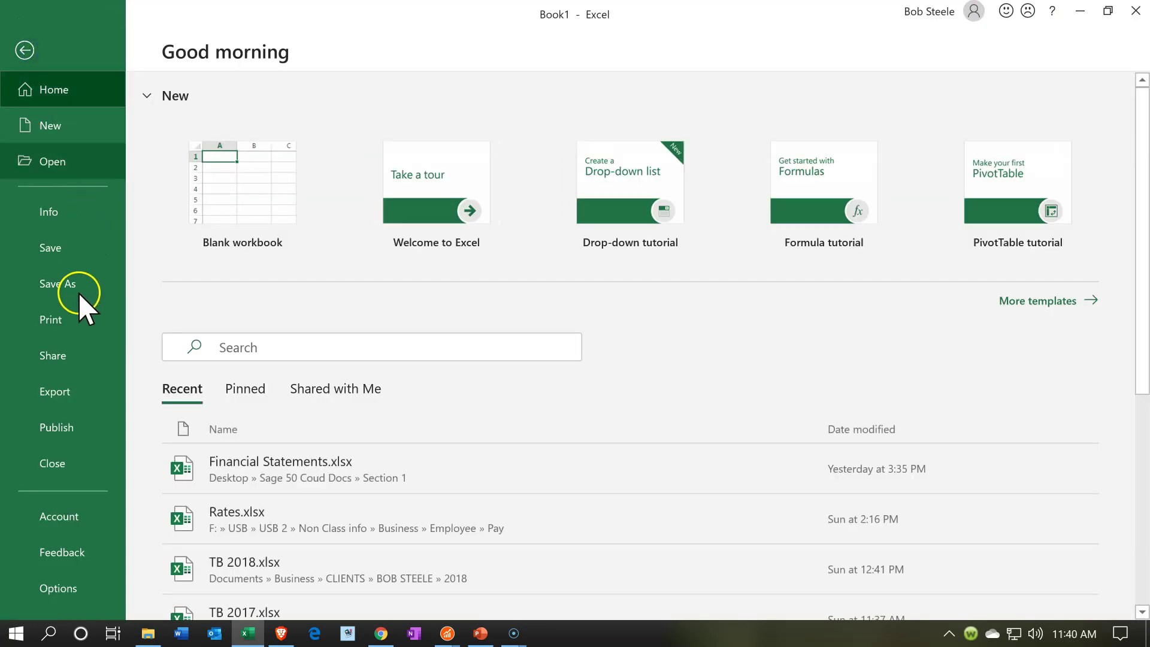
{"action": "left_click", "coordinate": [78, 293]}
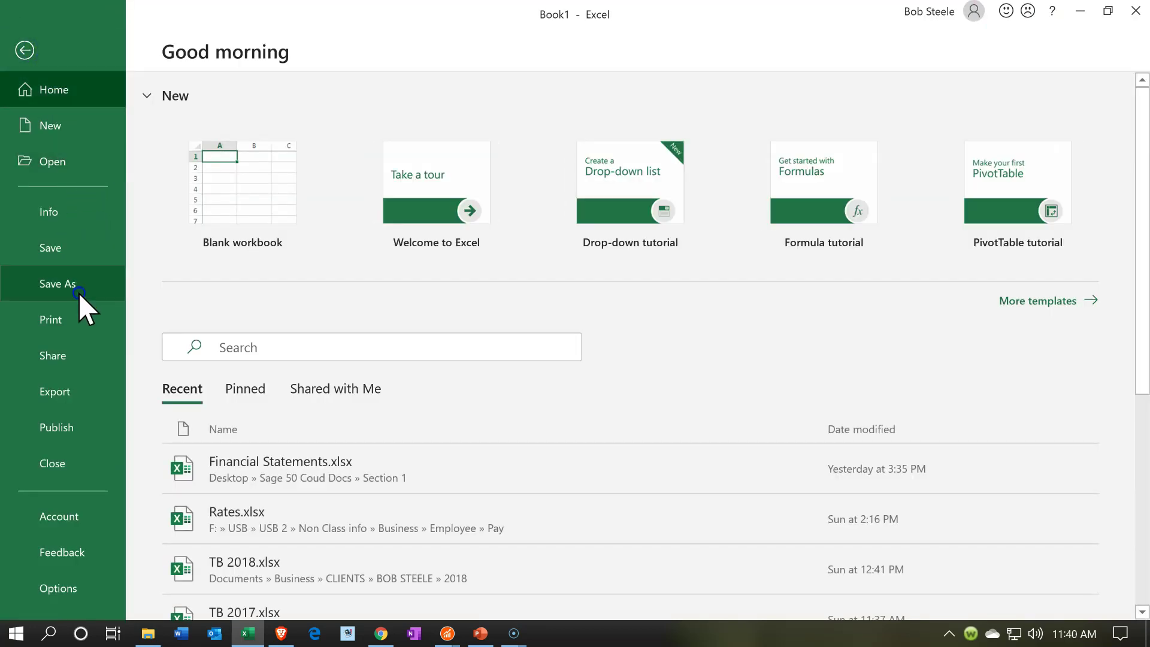
{"action": "left_click", "coordinate": [227, 371]}
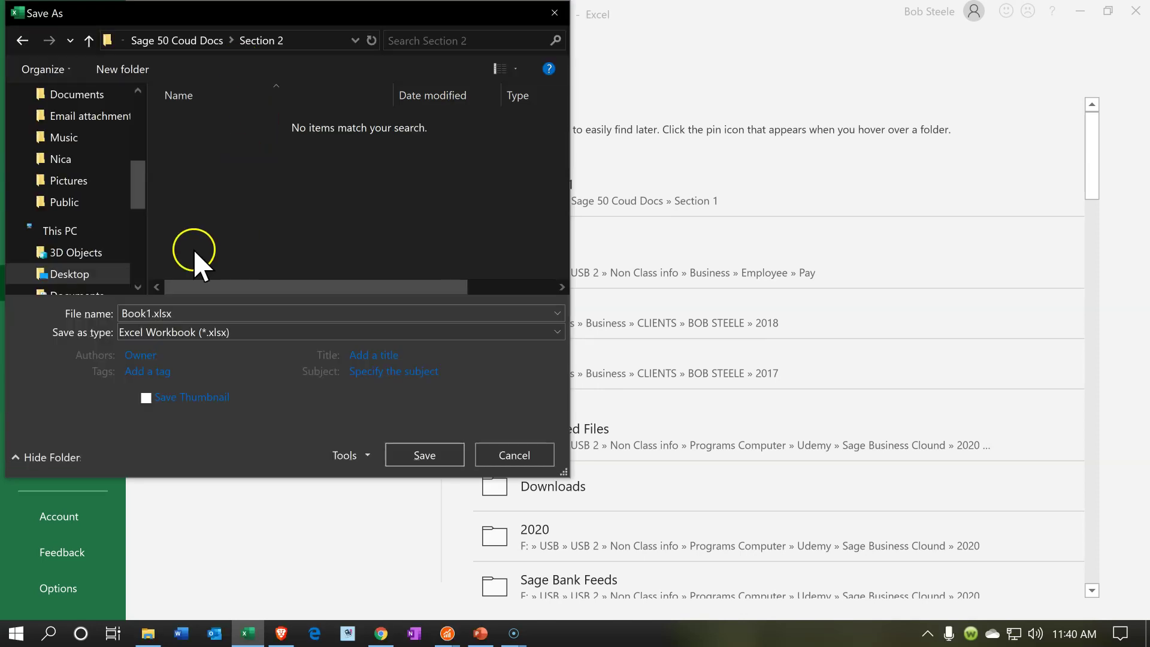
{"action": "left_click", "coordinate": [147, 314]}
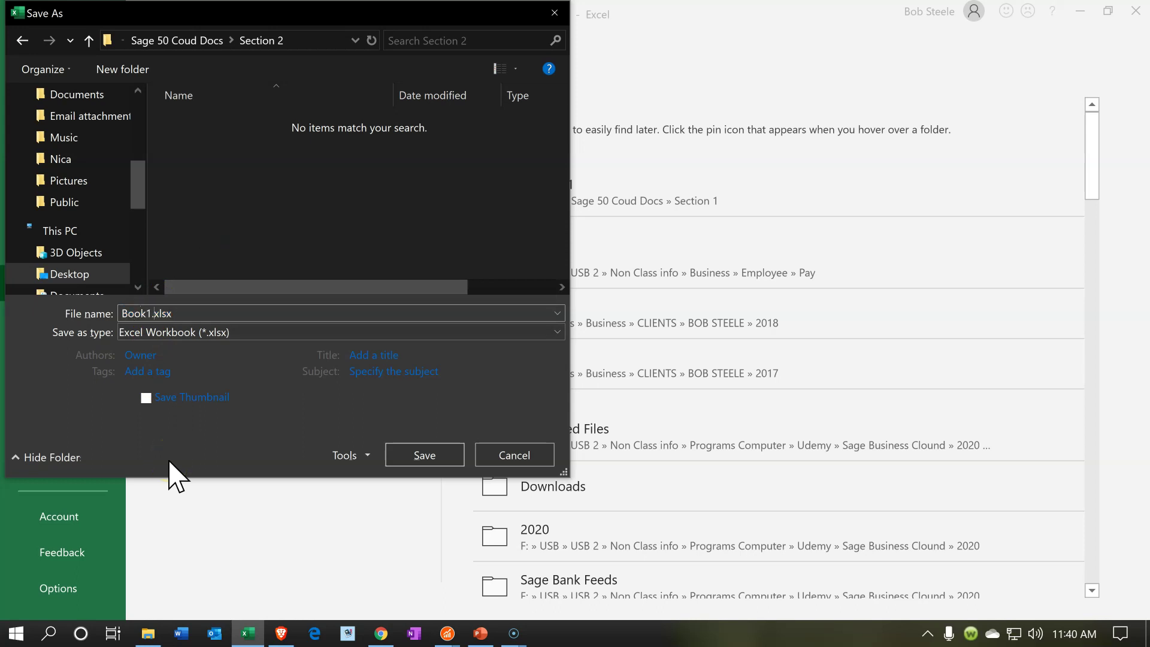
{"action": "key", "text": "BackSpace"}
{"action": "key", "text": "BackSpace"}
{"action": "key", "text": "BackSpace"}
{"action": "key", "text": "BackSpace"}
{"action": "key", "text": "BackSpace"}
{"action": "type", "text": "Financial Statements"}
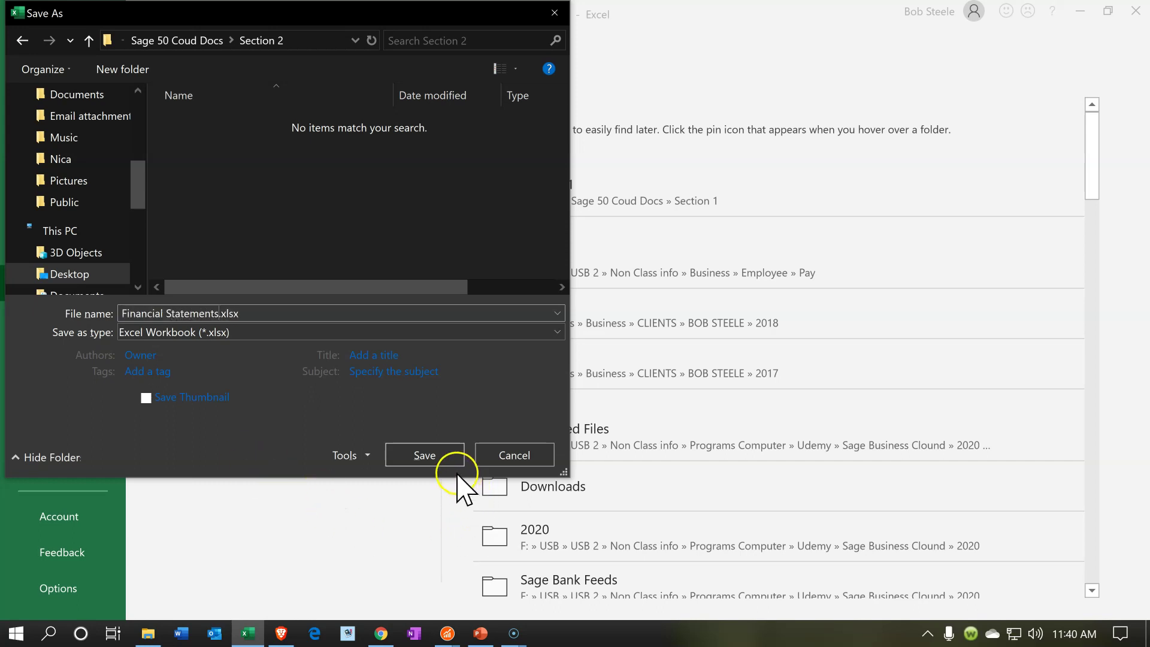
{"action": "left_click", "coordinate": [442, 452]}
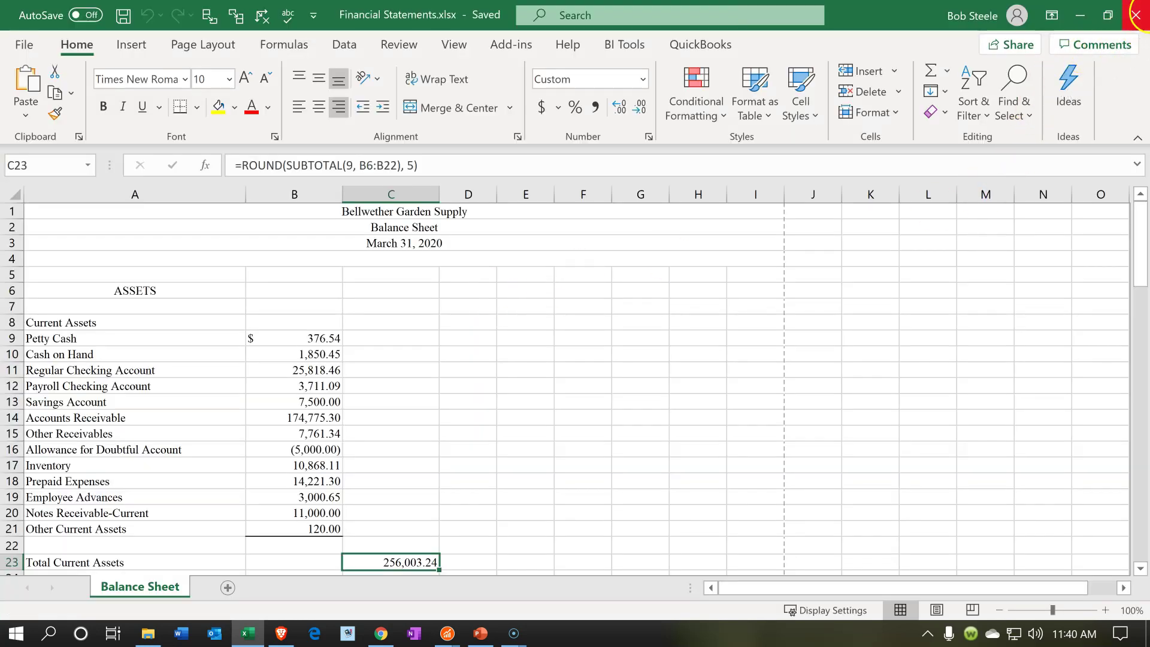
Close the saved workbook and minimize the open Sage 50 report and program windows to reach the desktop
{"action": "left_click", "coordinate": [1126, 18]}
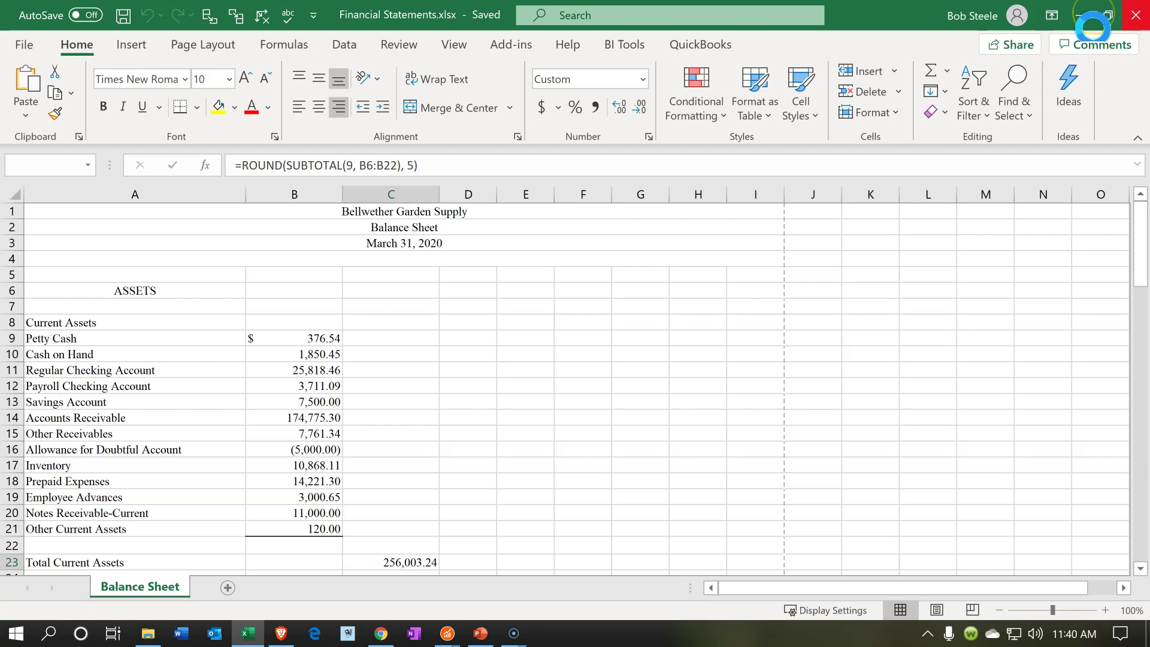
{"action": "left_click", "coordinate": [1081, 17]}
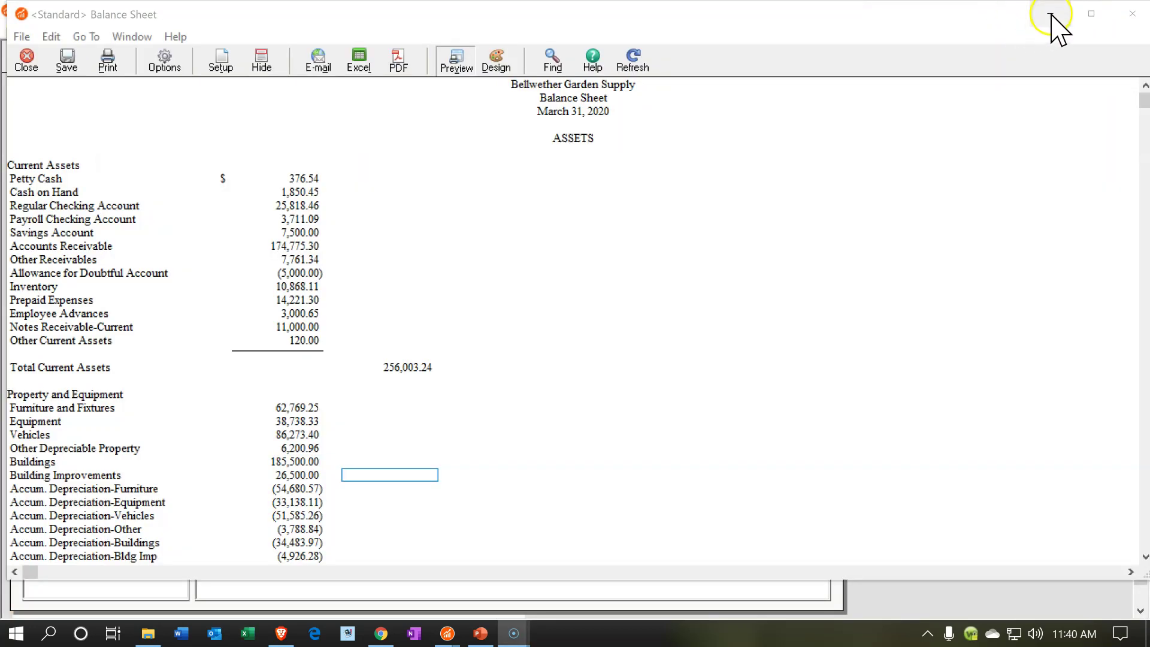
{"action": "left_click", "coordinate": [1052, 13]}
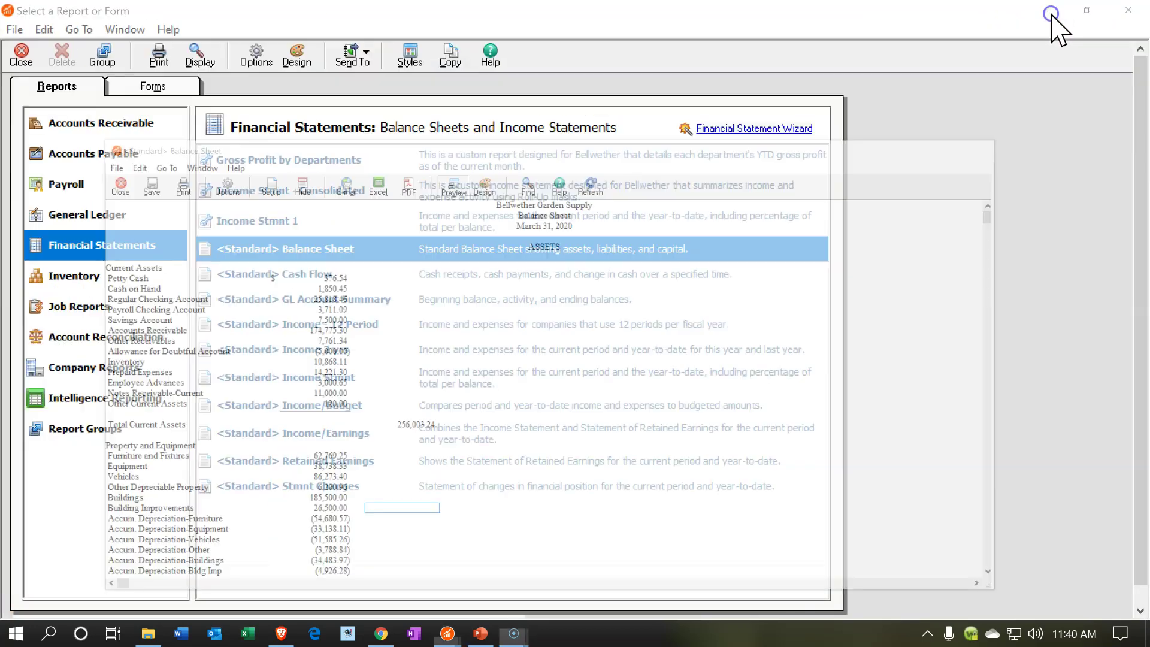
{"action": "left_click", "coordinate": [1048, 12]}
{"action": "left_click", "coordinate": [1049, 13]}
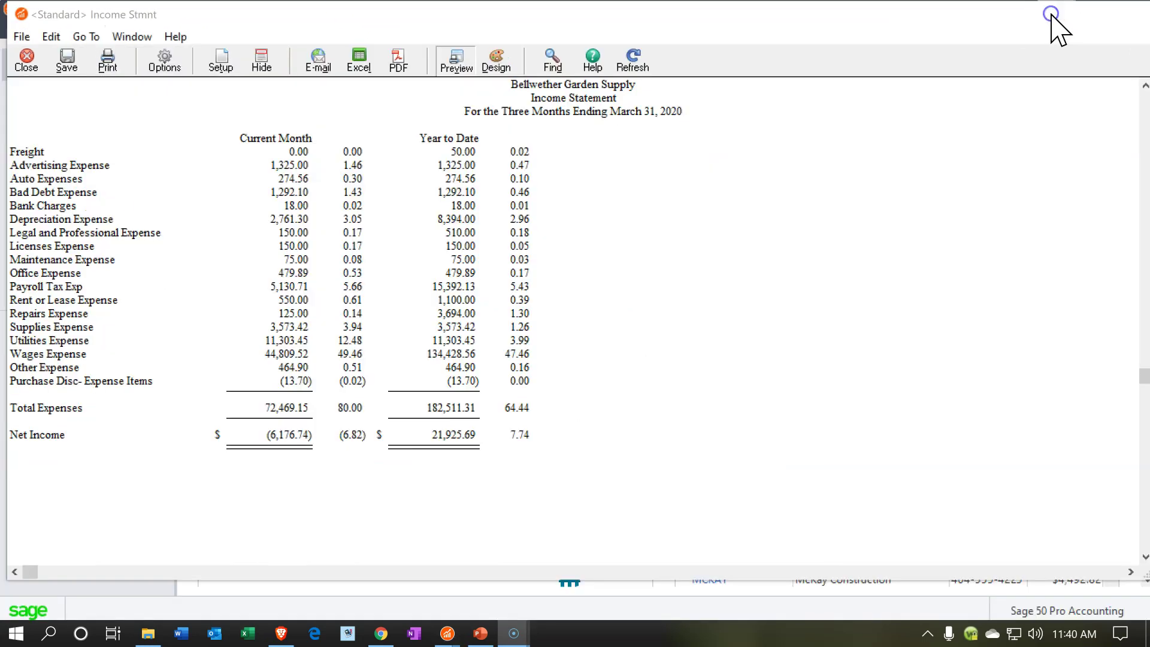
{"action": "left_click", "coordinate": [1053, 12]}
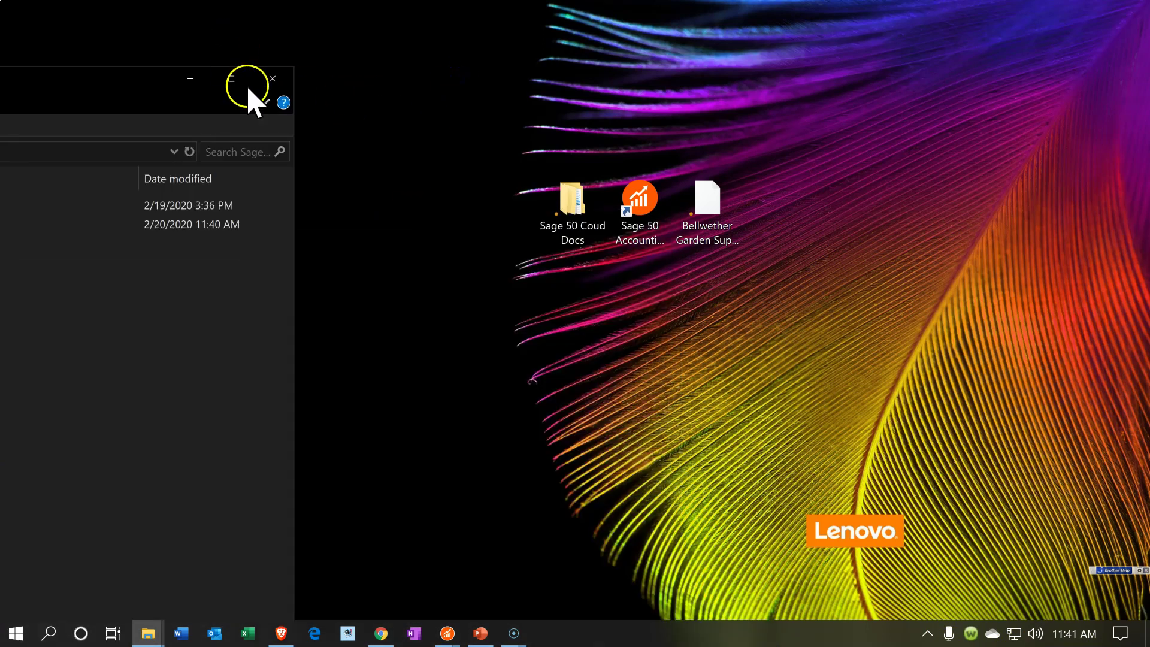
Maximize the File Explorer window, open the Section 2 folder, and show its files as large icons
{"action": "left_click", "coordinate": [232, 78]}
{"action": "double_click", "coordinate": [289, 157]}
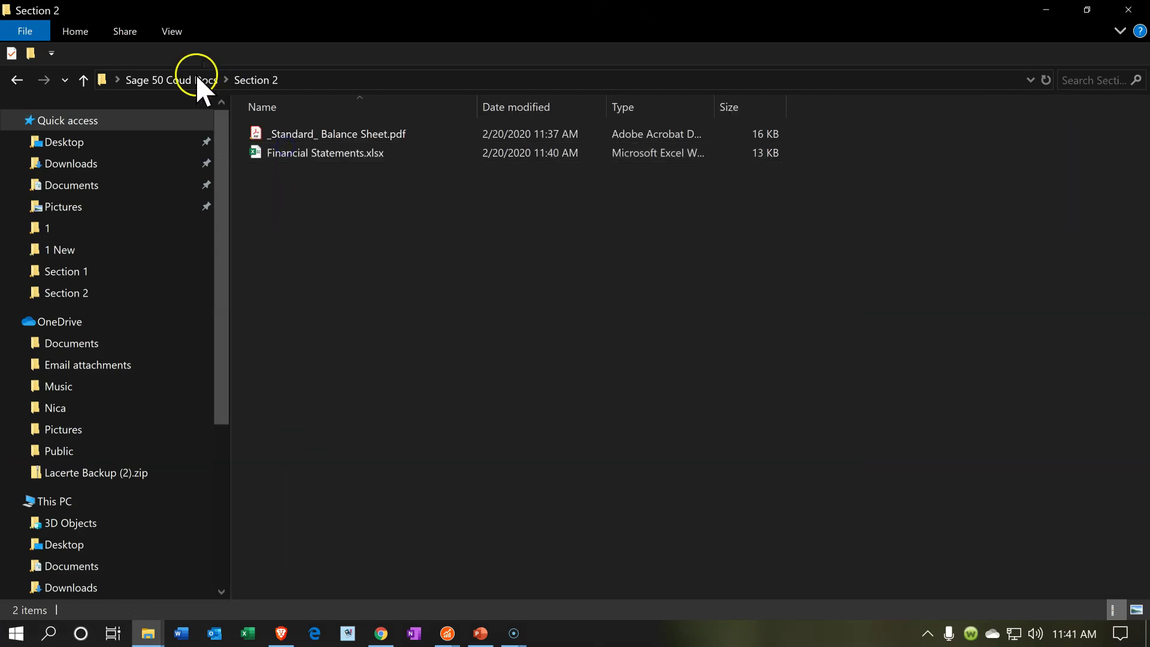
{"action": "left_click", "coordinate": [158, 32]}
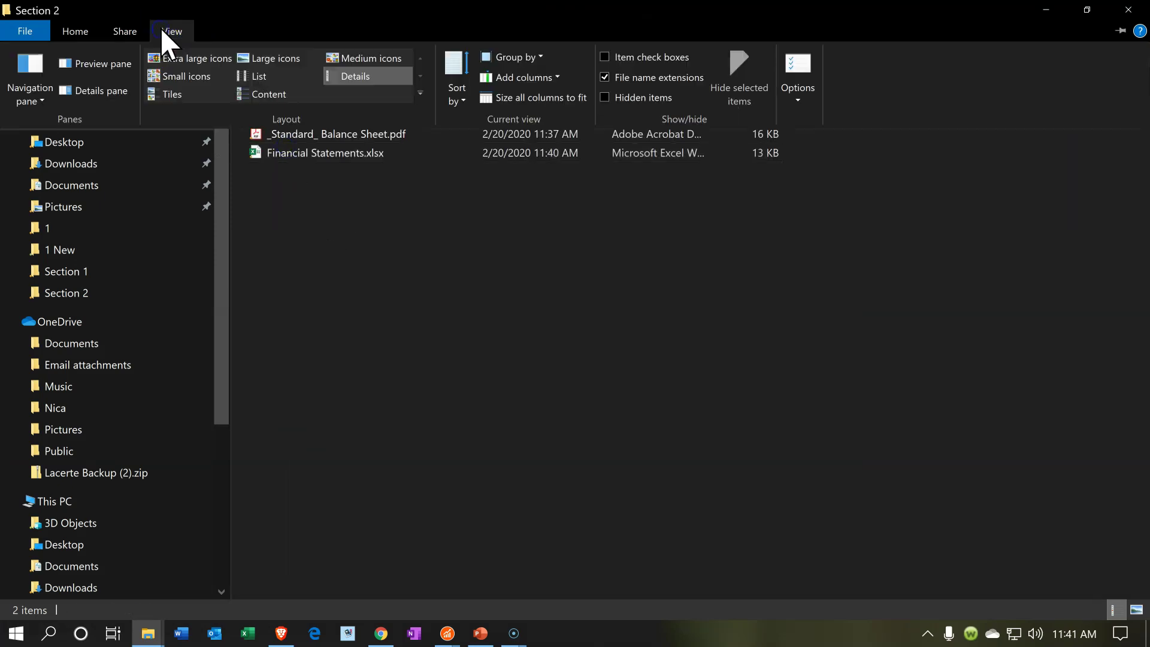
{"action": "left_click", "coordinate": [271, 59]}
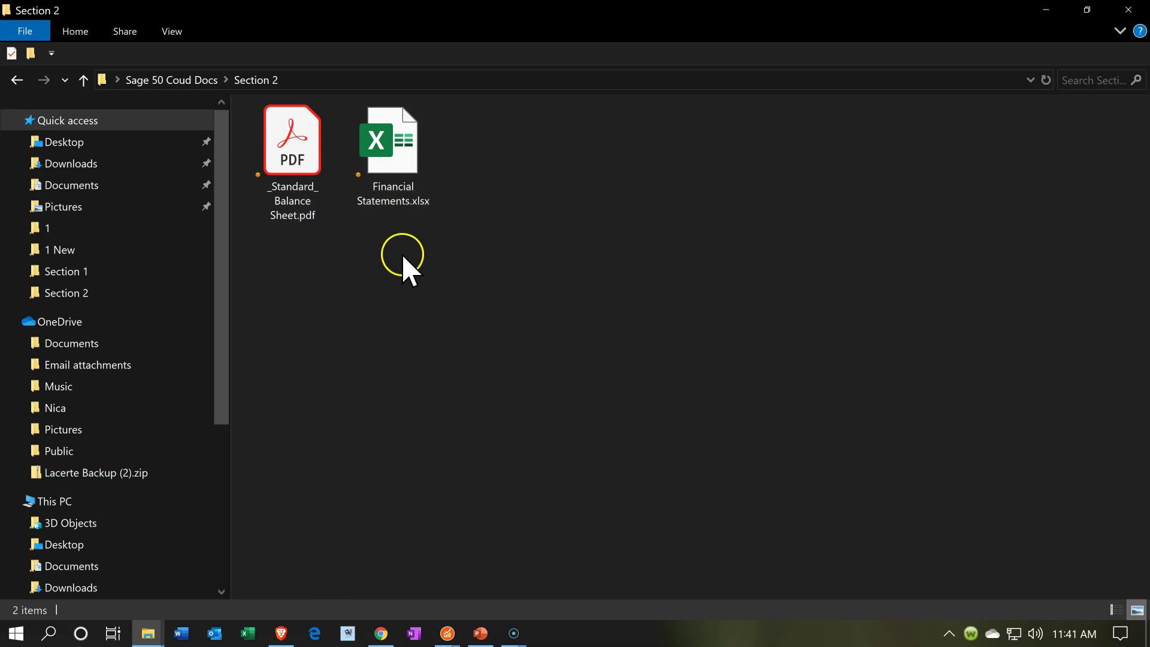
{"action": "left_click", "coordinate": [411, 190]}
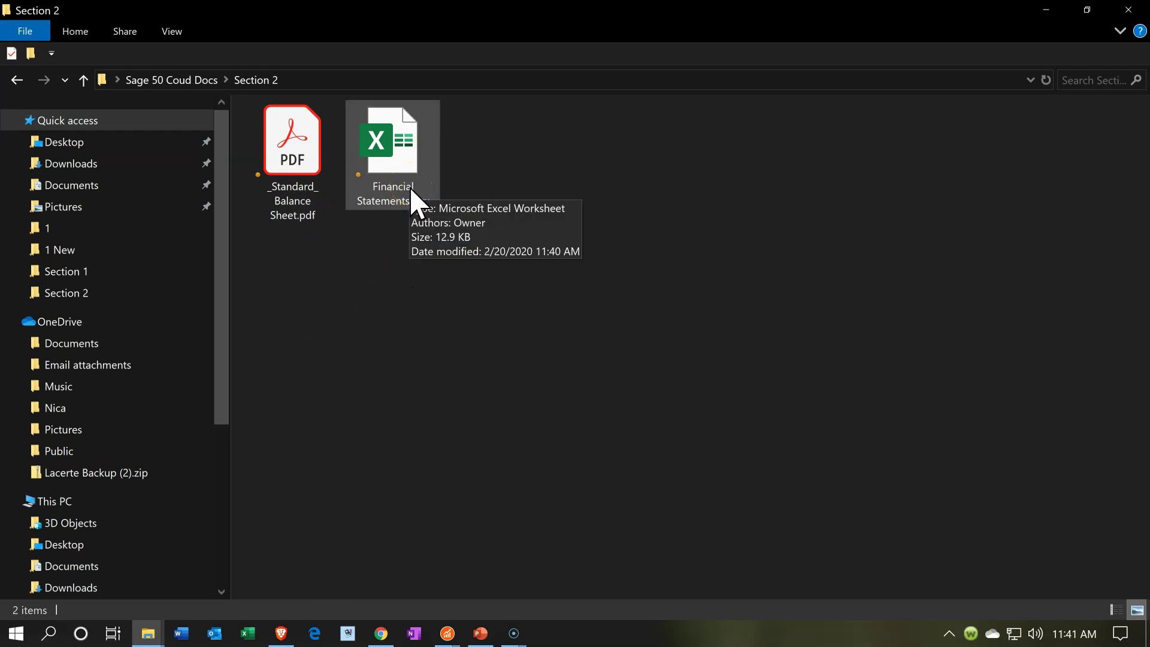
{"action": "left_click", "coordinate": [407, 232]}
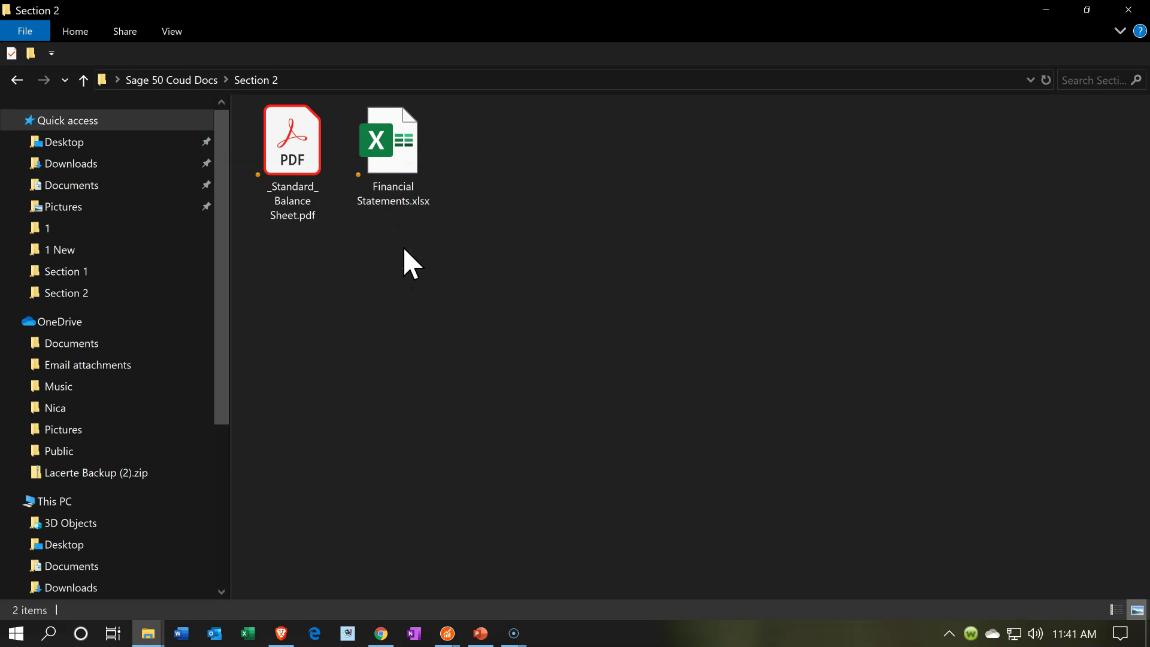